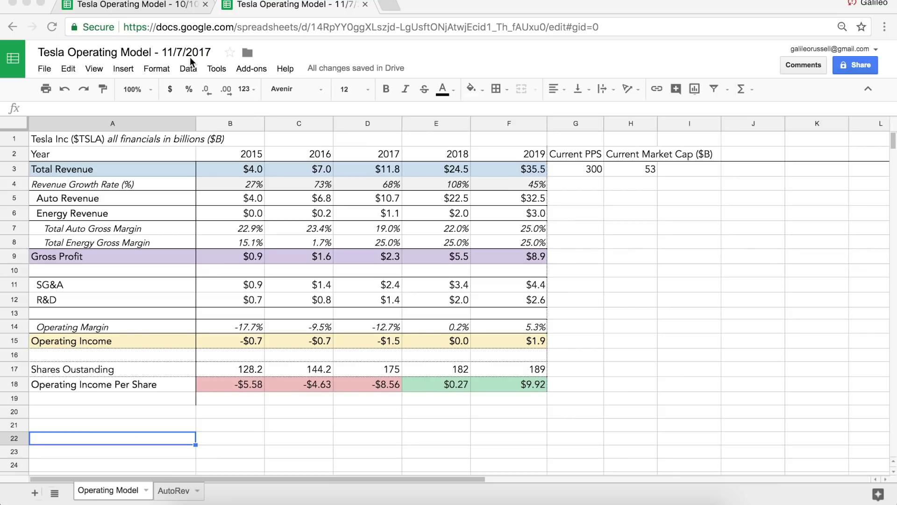
- Review the older 10/10/2017 model's 2022–2023 projections and Service Revenue and Tesla Network rows, then return
{"action": "left_click", "coordinate": [160, 7]}
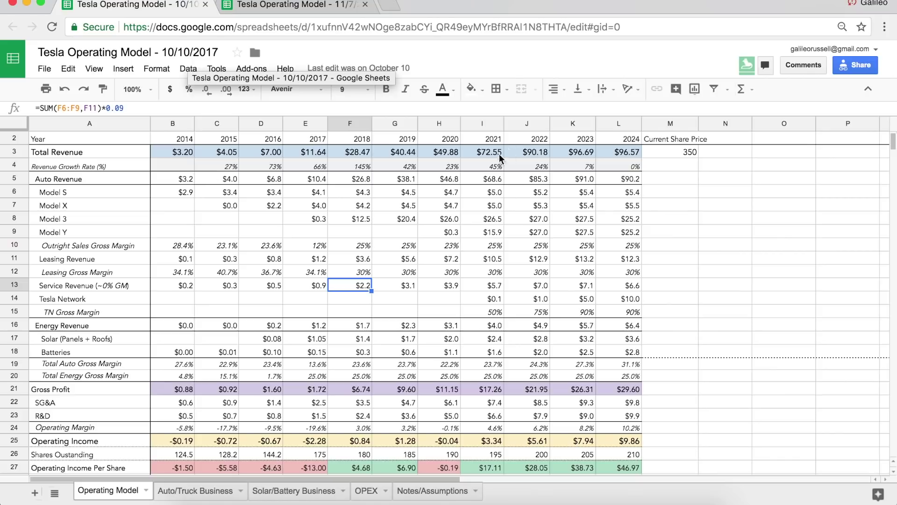
{"action": "left_click_drag", "start_coordinate": [519, 134], "coordinate": [570, 352]}
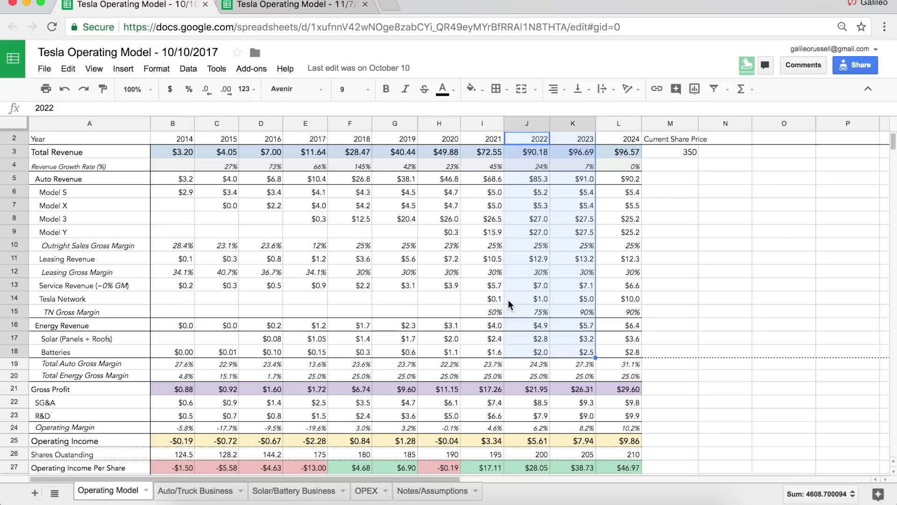
{"action": "left_click_drag", "start_coordinate": [73, 286], "coordinate": [608, 302]}
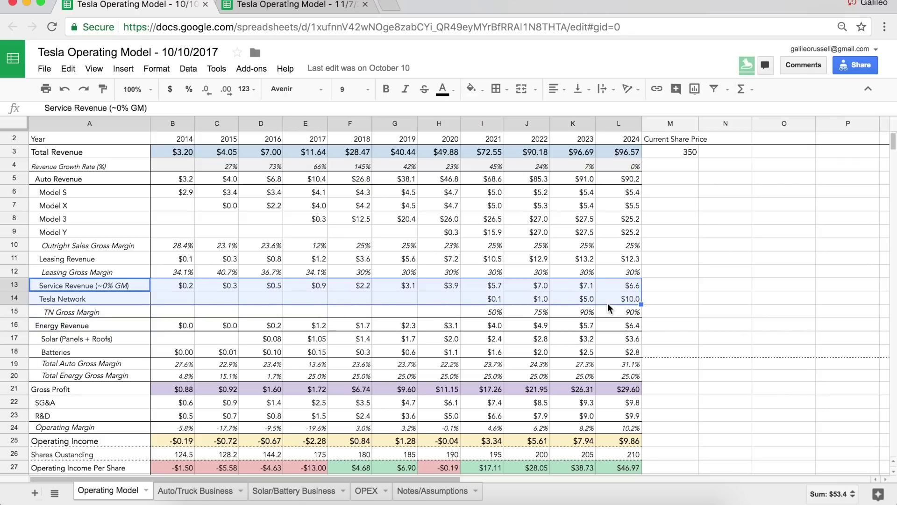
{"action": "left_click", "coordinate": [306, 4]}
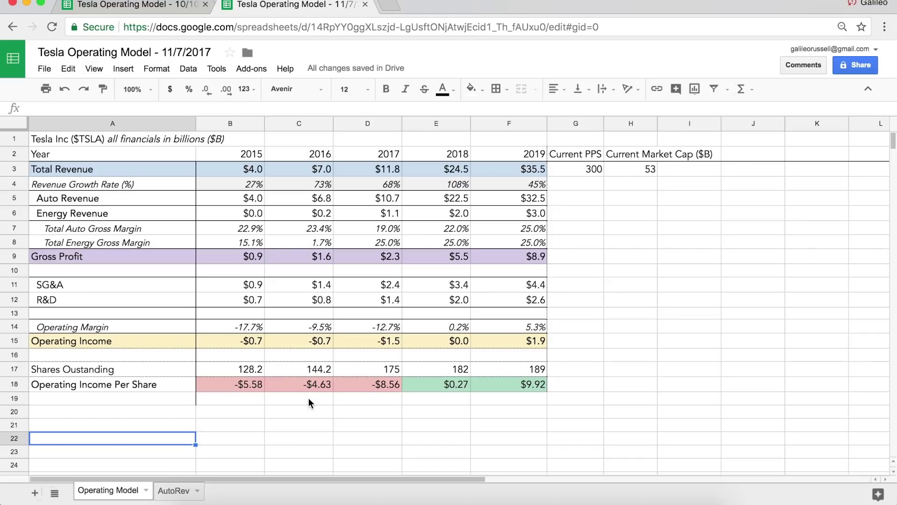
- Select the 2015–2016 and 2017–2019 columns, inspect the 2017 growth and Total Revenue formulas, then show AutoRev
{"action": "left_click", "coordinate": [309, 412]}
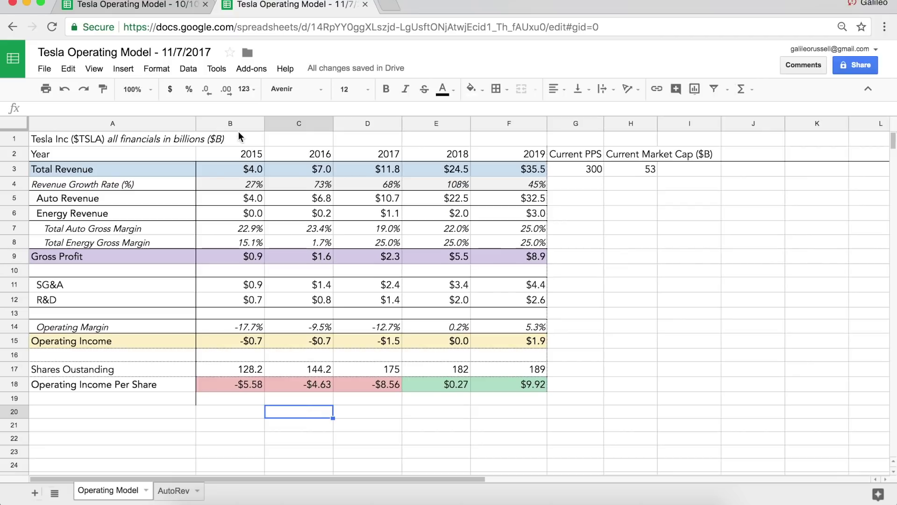
{"action": "left_click_drag", "start_coordinate": [235, 124], "coordinate": [304, 128]}
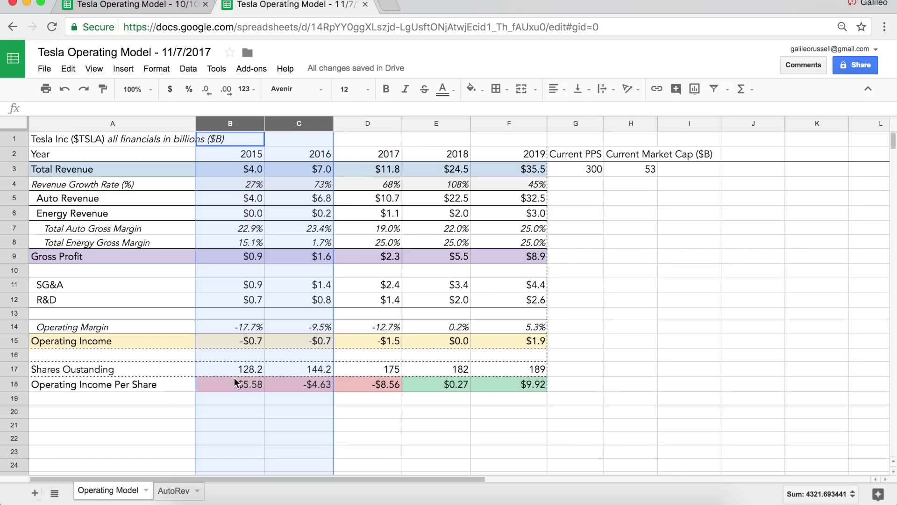
{"action": "left_click_drag", "start_coordinate": [368, 124], "coordinate": [526, 140]}
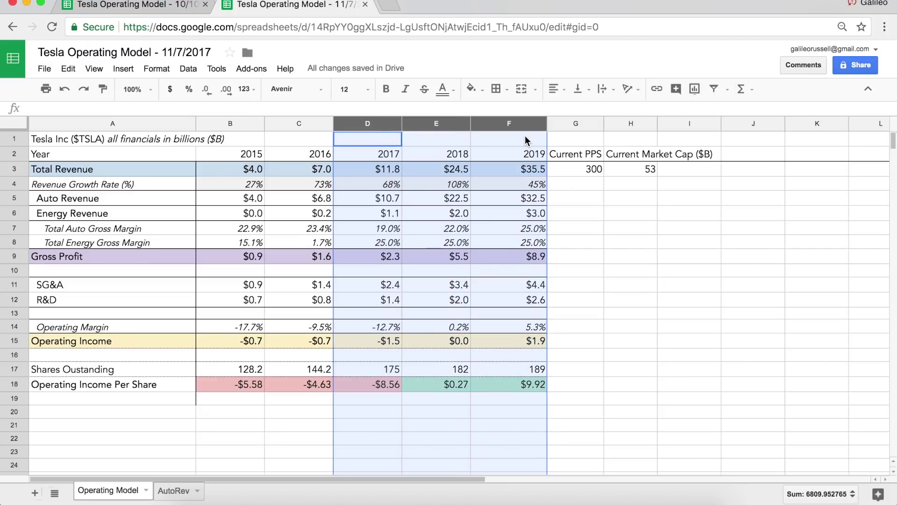
{"action": "left_click", "coordinate": [377, 154]}
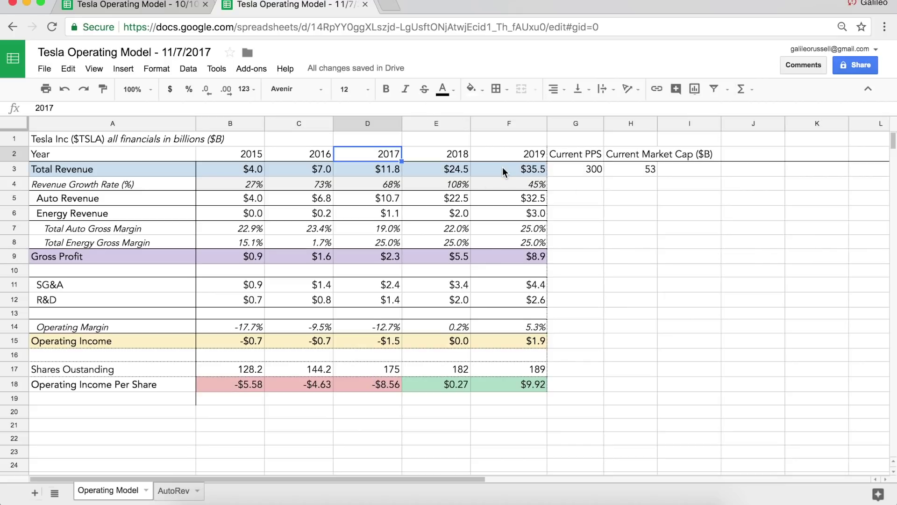
{"action": "left_click", "coordinate": [394, 187]}
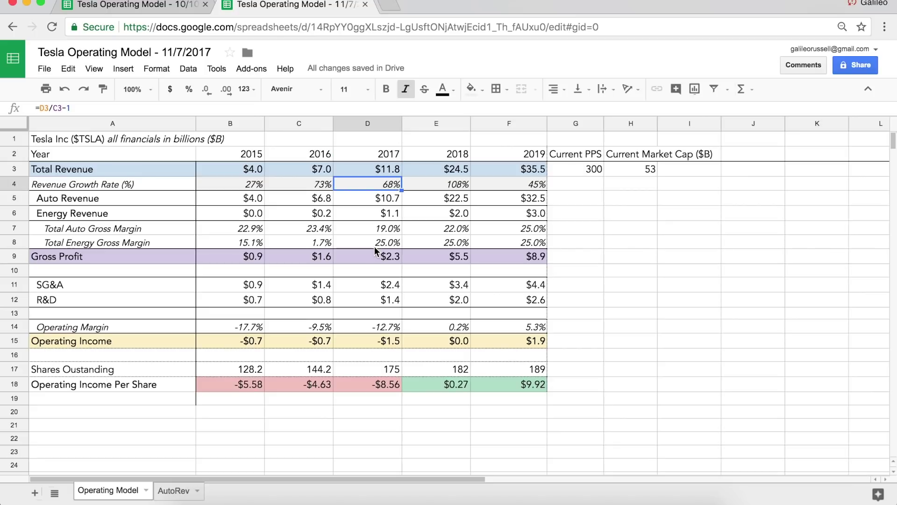
{"action": "key", "text": "Up"}
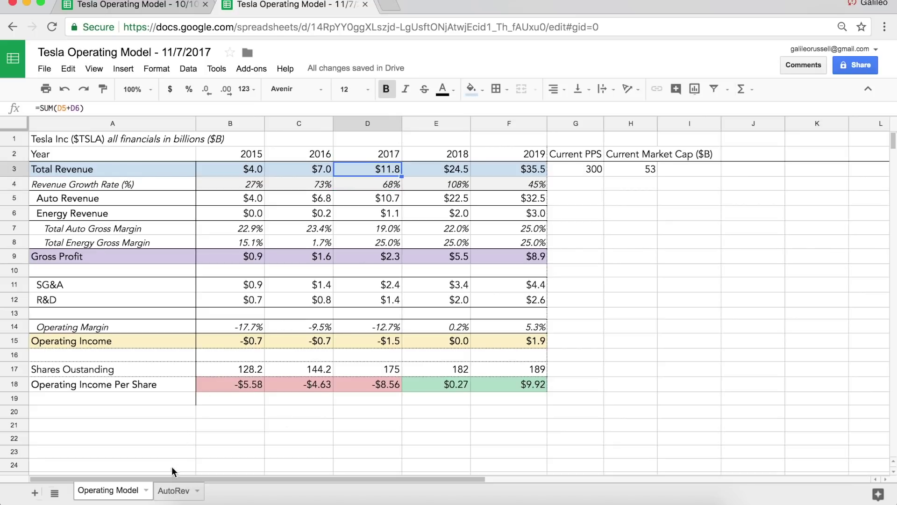
{"action": "left_click", "coordinate": [171, 490]}
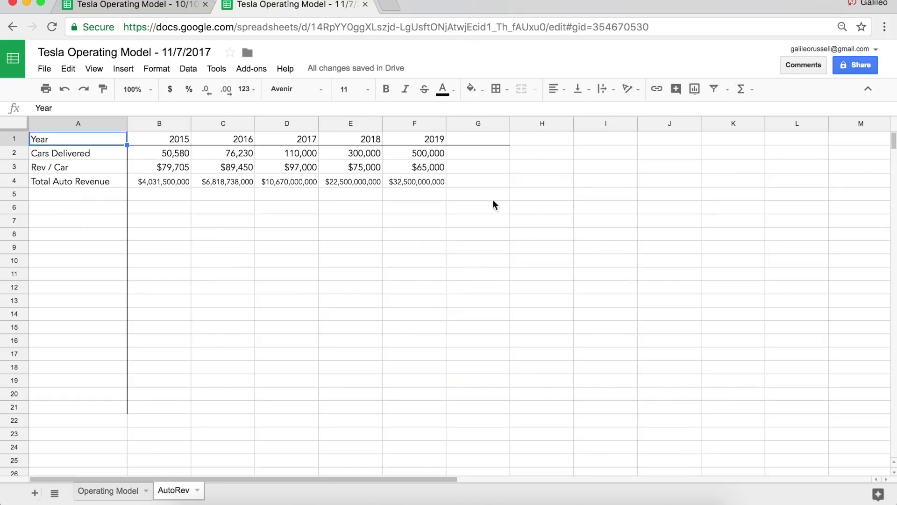
{"action": "left_click", "coordinate": [242, 198]}
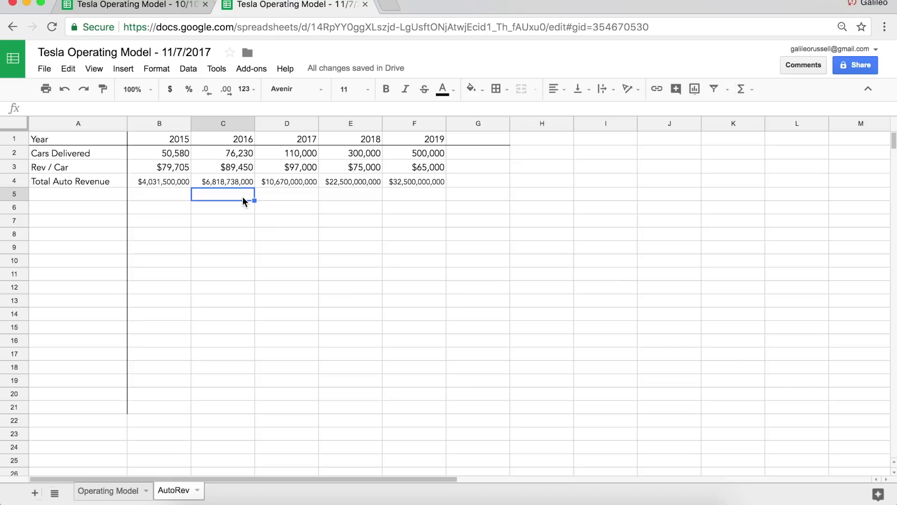
{"action": "left_click", "coordinate": [155, 7]}
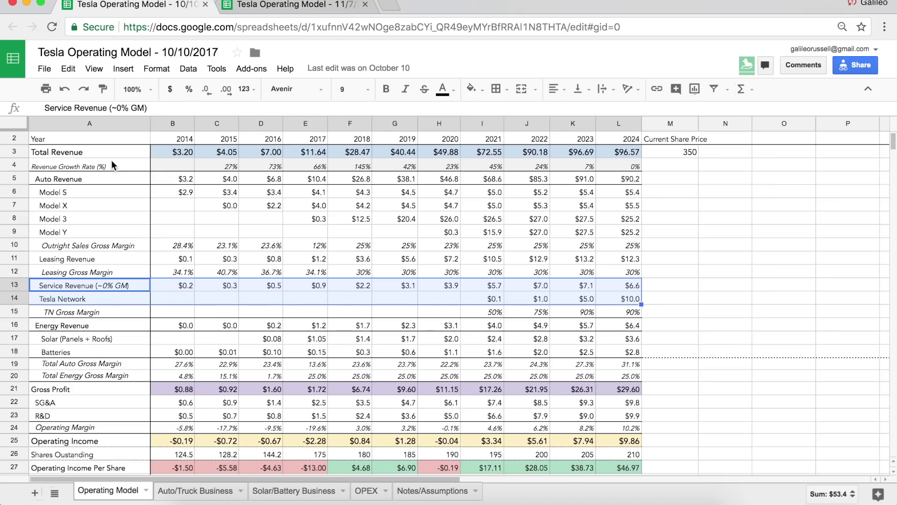
{"action": "left_click", "coordinate": [53, 259]}
{"action": "left_click", "coordinate": [54, 287]}
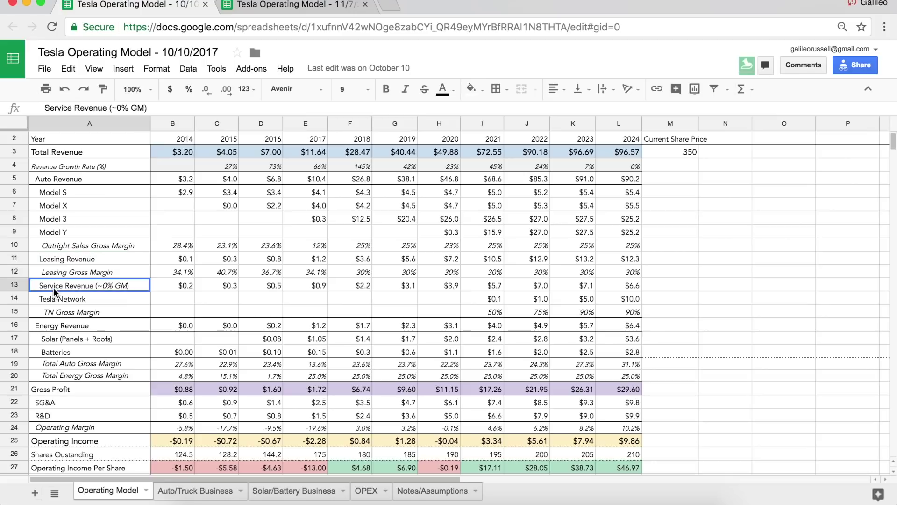
{"action": "left_click_drag", "start_coordinate": [56, 195], "coordinate": [55, 234]}
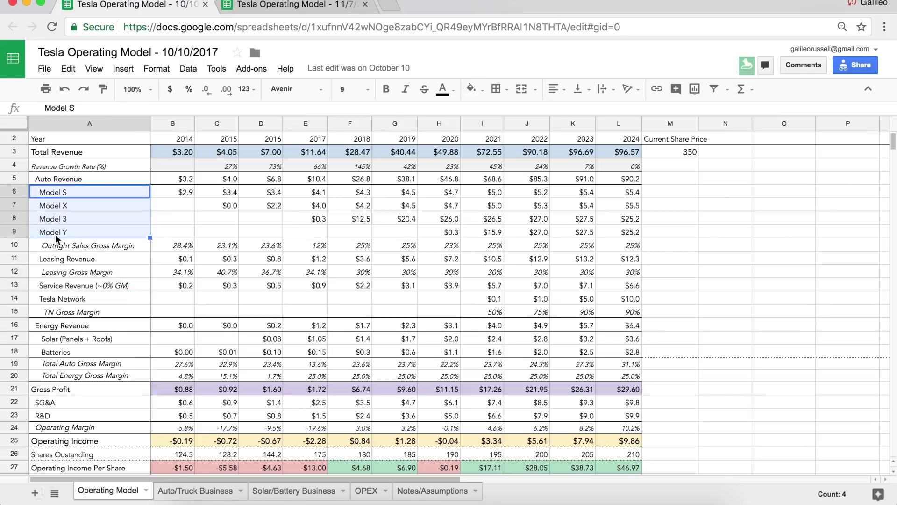
{"action": "left_click", "coordinate": [276, 9]}
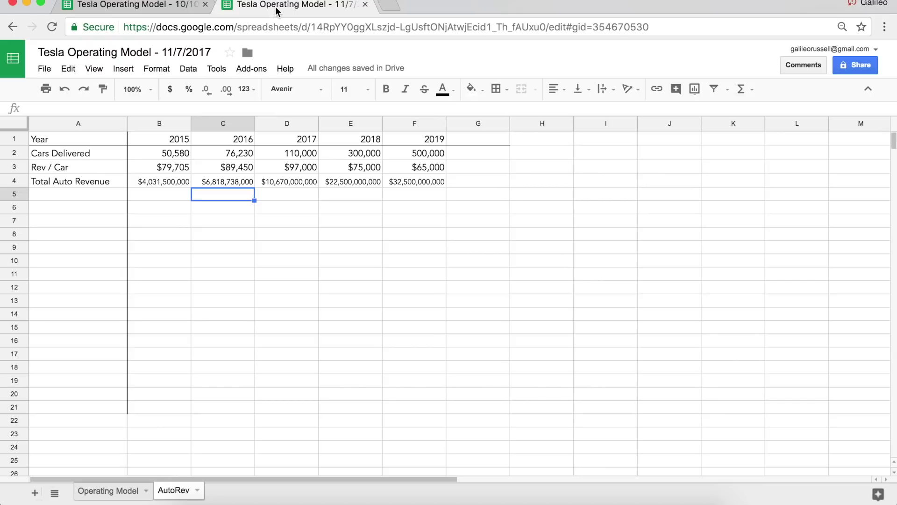
{"action": "left_click", "coordinate": [167, 181]}
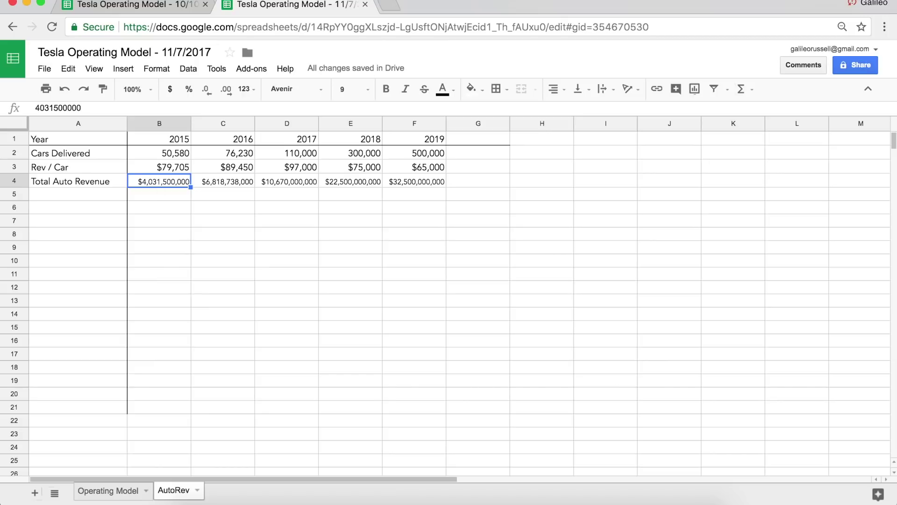
{"action": "left_click", "coordinate": [163, 9]}
{"action": "left_click_drag", "start_coordinate": [92, 176], "coordinate": [96, 228]}
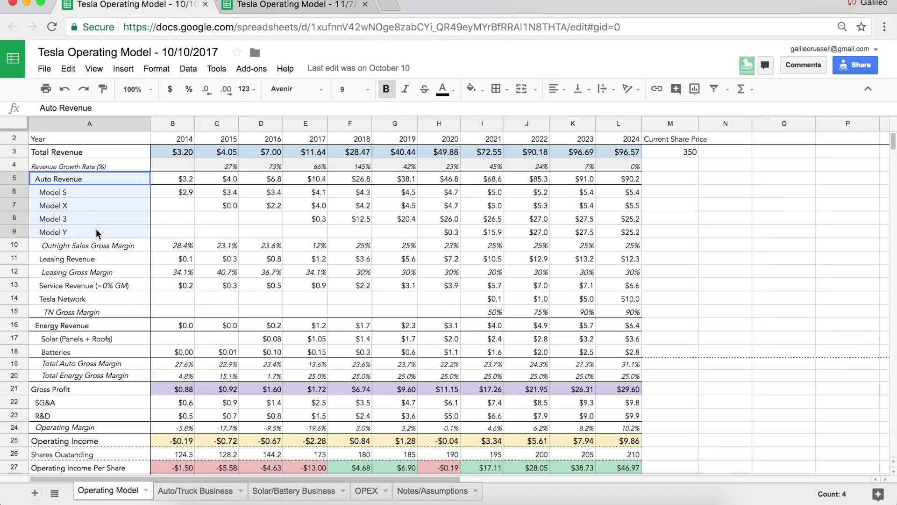
{"action": "left_click", "coordinate": [87, 260]}
{"action": "left_click", "coordinate": [79, 285]}
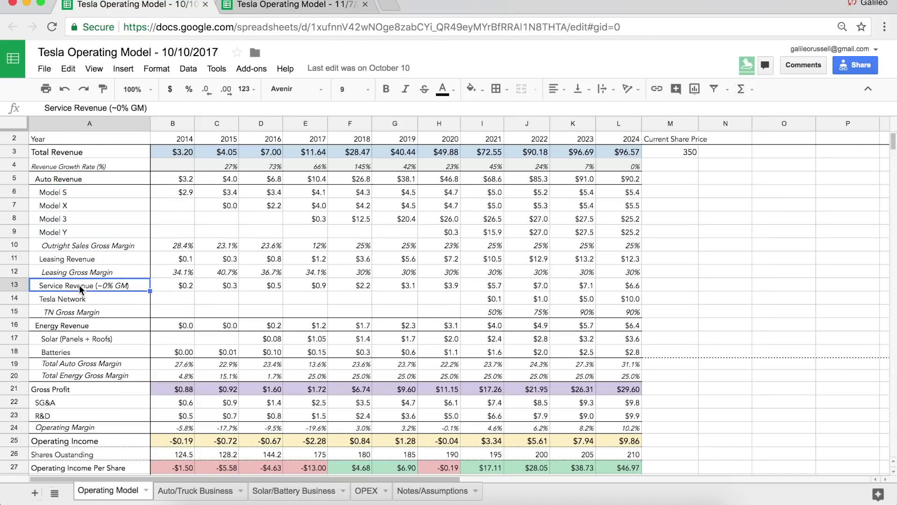
{"action": "left_click", "coordinate": [306, 5]}
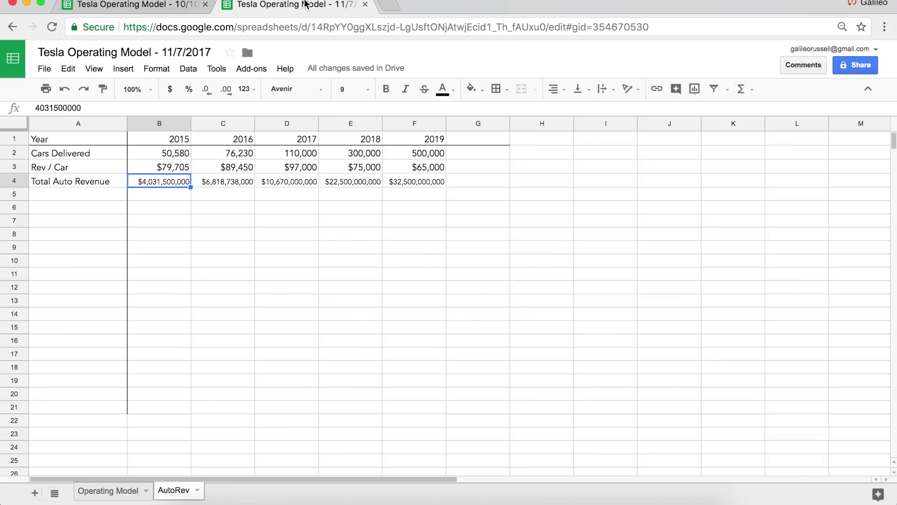
{"action": "left_click_drag", "start_coordinate": [91, 187], "coordinate": [408, 181]}
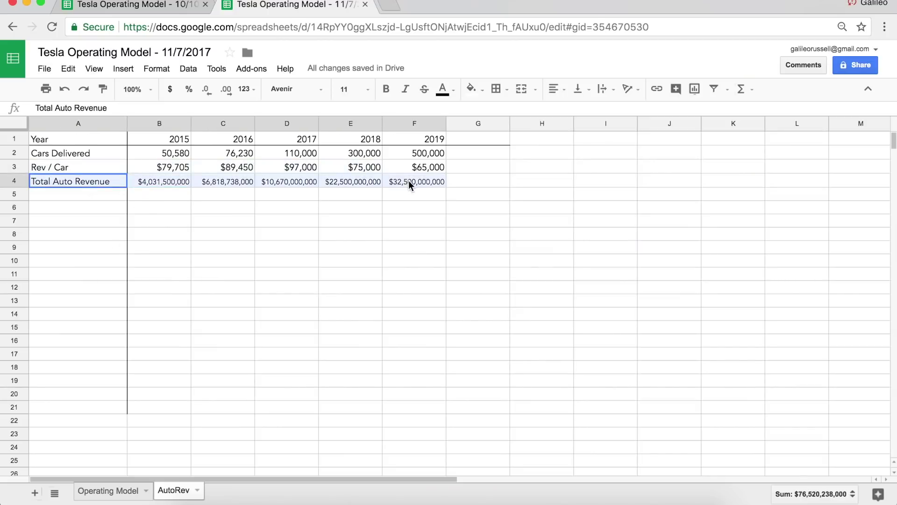
{"action": "left_click", "coordinate": [139, 158]}
{"action": "left_click", "coordinate": [209, 156]}
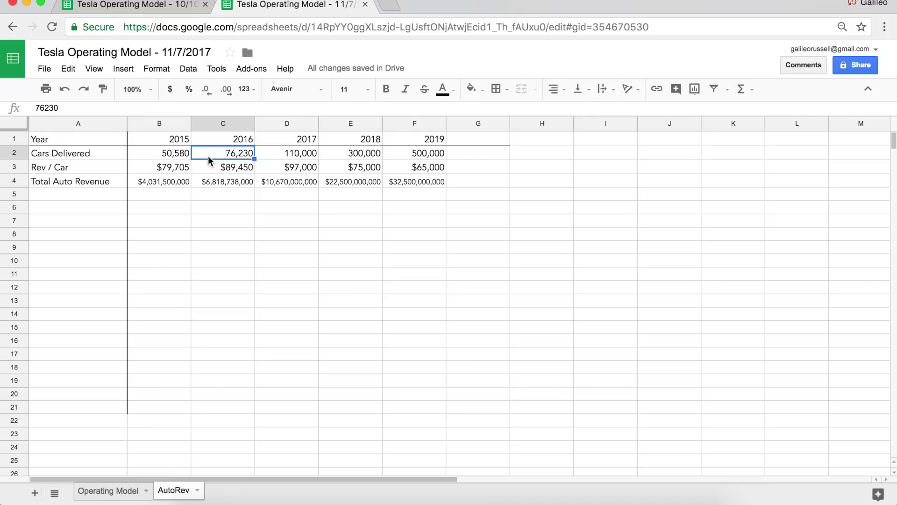
{"action": "left_click", "coordinate": [167, 154]}
{"action": "left_click", "coordinate": [202, 156]}
{"action": "left_click", "coordinate": [143, 180]}
{"action": "left_click_drag", "start_coordinate": [152, 182], "coordinate": [159, 170]}
{"action": "left_click", "coordinate": [158, 186]}
{"action": "left_click", "coordinate": [162, 260]}
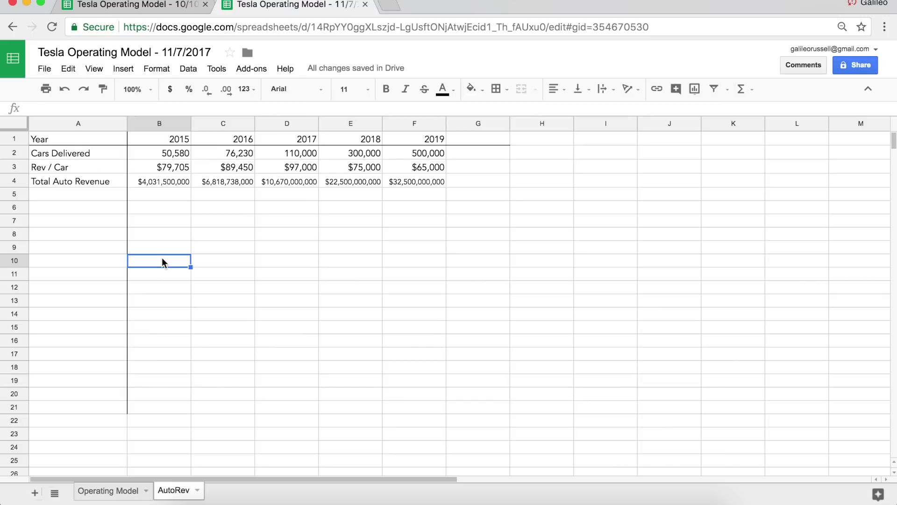
{"action": "key", "text": "Up"}
{"action": "key", "text": "Up"}
{"action": "key", "text": "Up"}
{"action": "key", "text": "Up"}
{"action": "key", "text": "Up"}
{"action": "key", "text": "Up"}
{"action": "key", "text": "Up"}
{"action": "key", "text": "Up"}
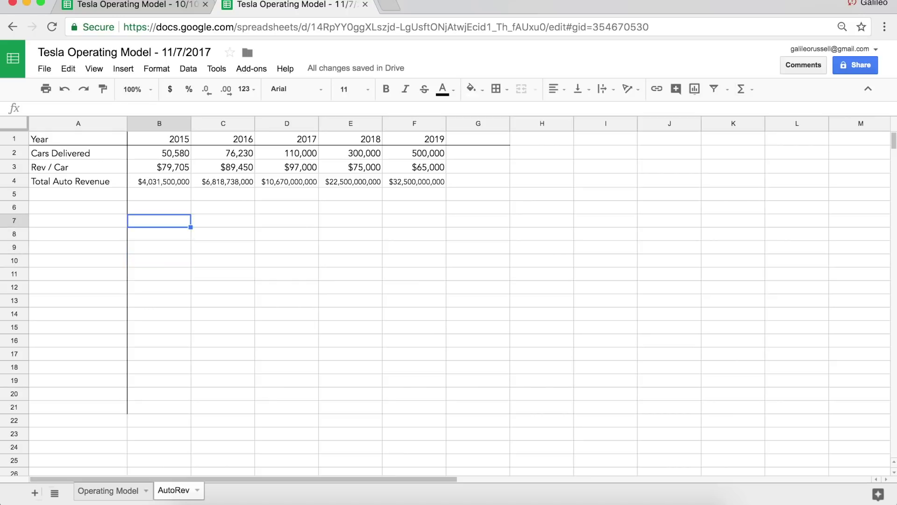
{"action": "key", "text": "Right"}
{"action": "key", "text": "Right"}
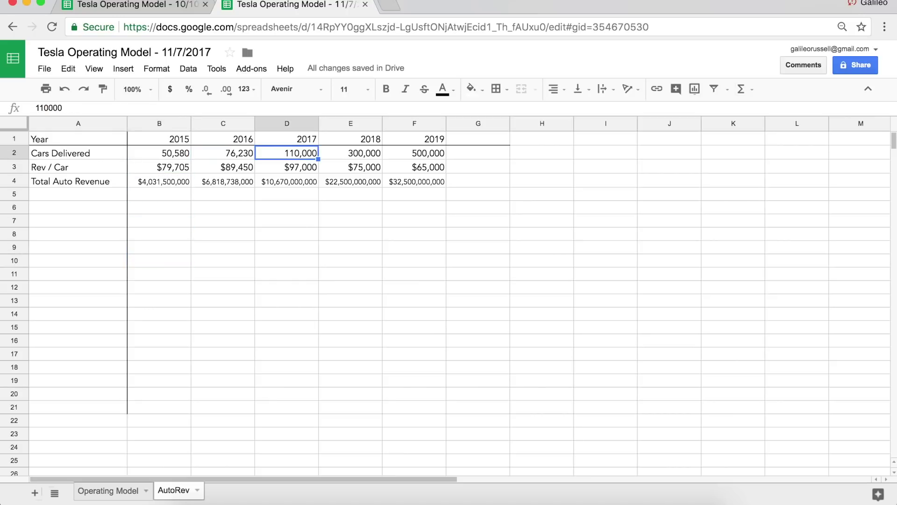
{"action": "key", "text": "Down"}
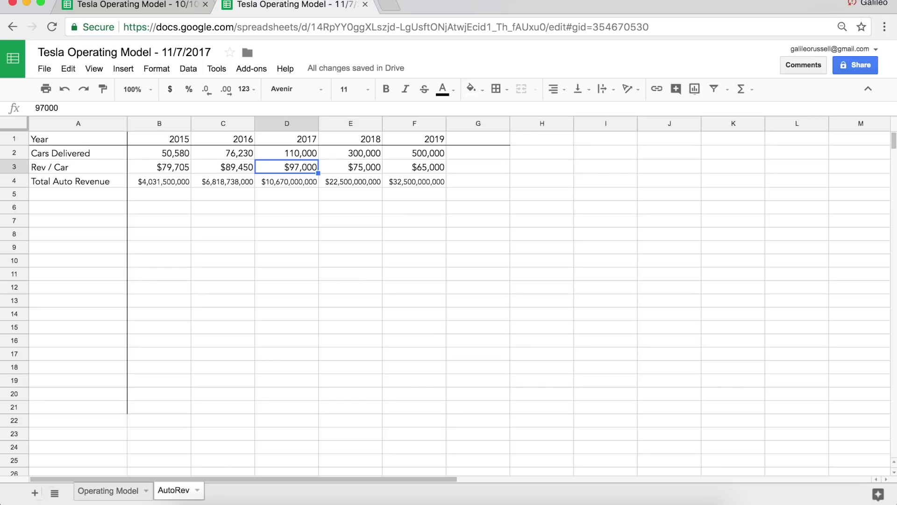
{"action": "key", "text": "Down"}
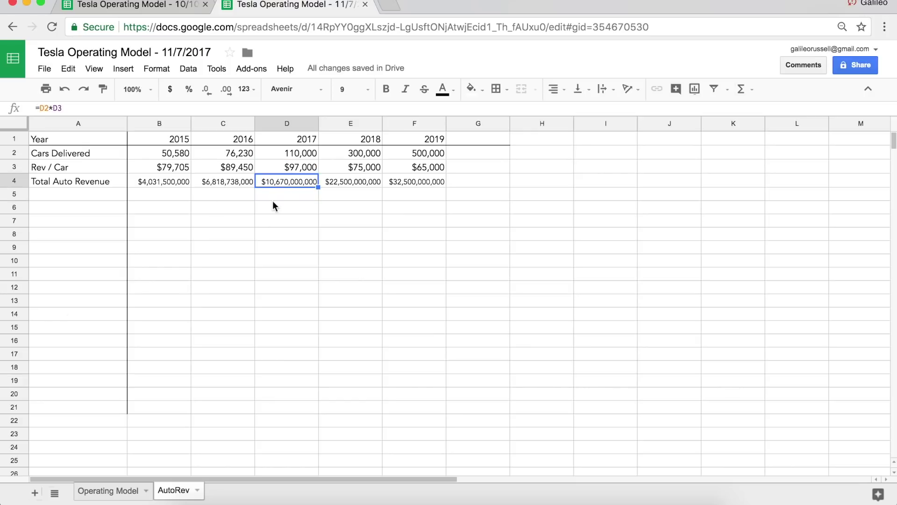
{"action": "left_click", "coordinate": [112, 491]}
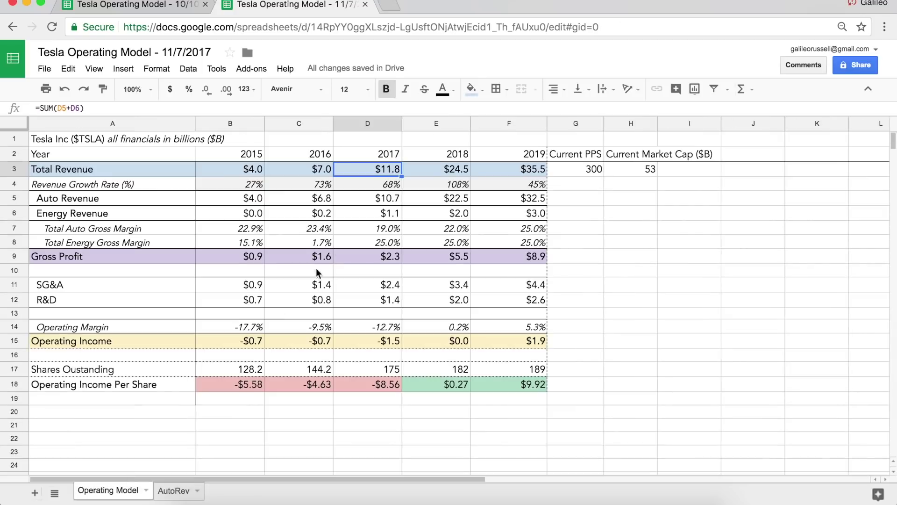
{"action": "left_click", "coordinate": [368, 205]}
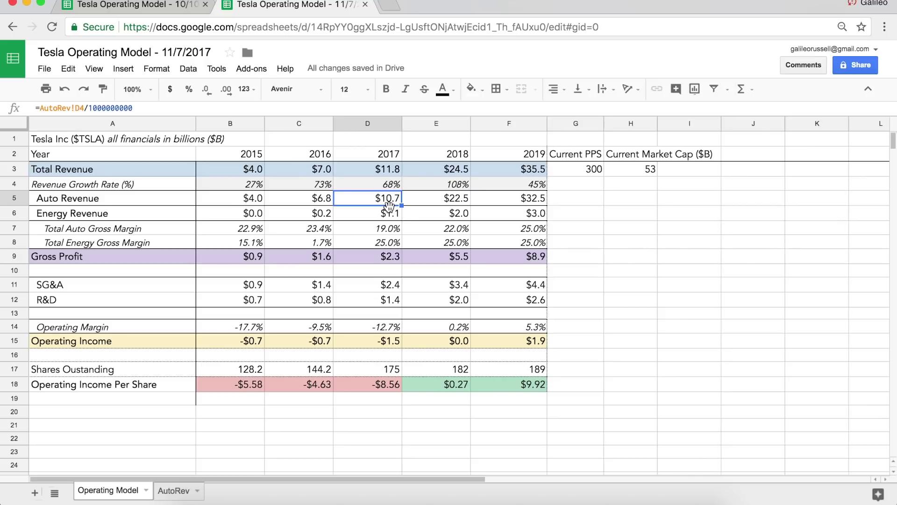
{"action": "key", "text": "Down"}
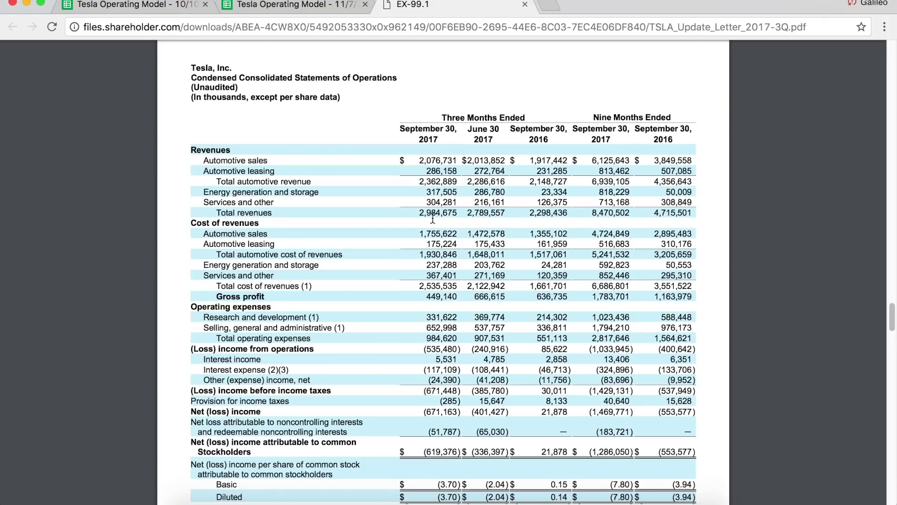
- Compare the PDF's 2017 energy revenue (818,229 nine-month, 317,505 Q3) against the spreadsheet model
{"action": "left_click_drag", "start_coordinate": [631, 191], "coordinate": [601, 192]}
{"action": "left_click", "coordinate": [601, 192]}
{"action": "left_click_drag", "start_coordinate": [454, 191], "coordinate": [426, 192]}
{"action": "left_click", "coordinate": [427, 191]}
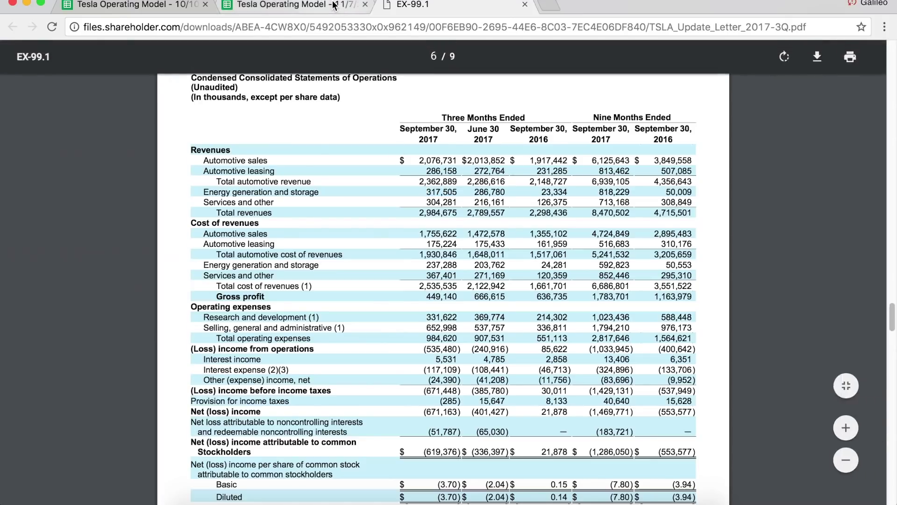
{"action": "left_click", "coordinate": [298, 5]}
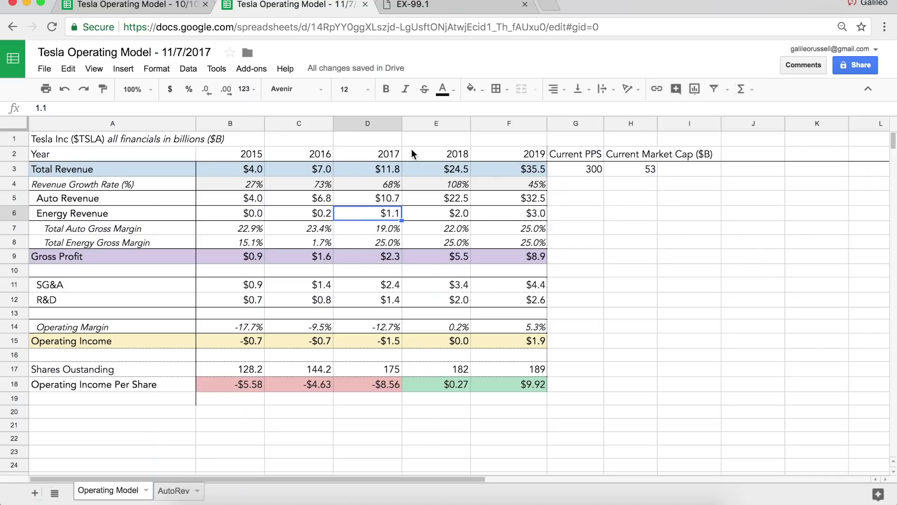
{"action": "left_click", "coordinate": [444, 7]}
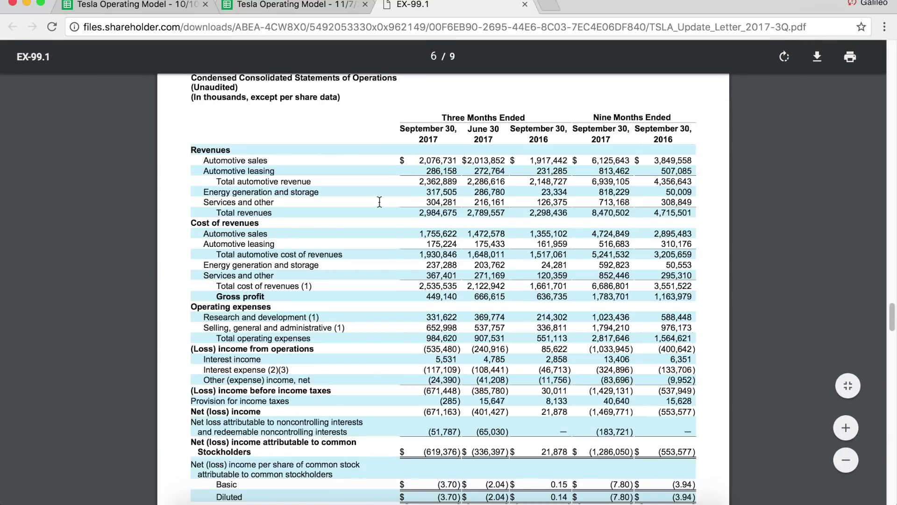
{"action": "left_click_drag", "start_coordinate": [458, 192], "coordinate": [423, 196]}
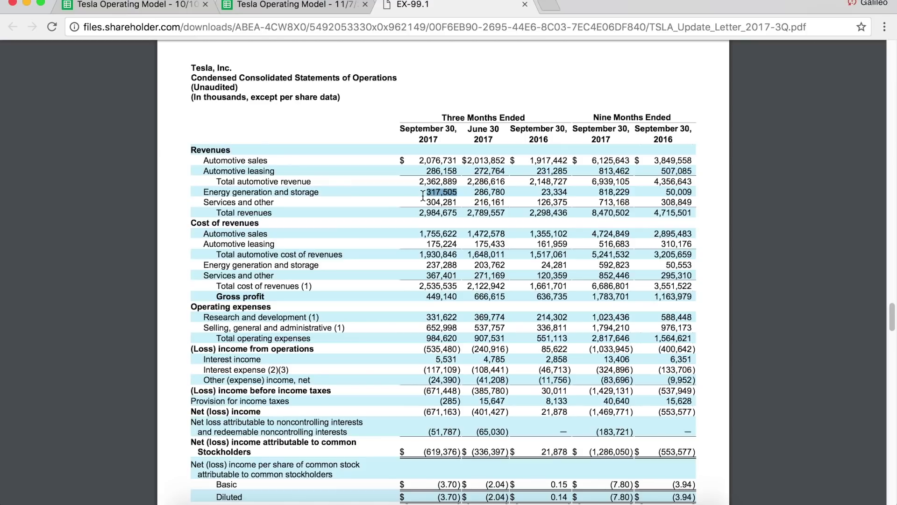
{"action": "left_click", "coordinate": [308, 5]}
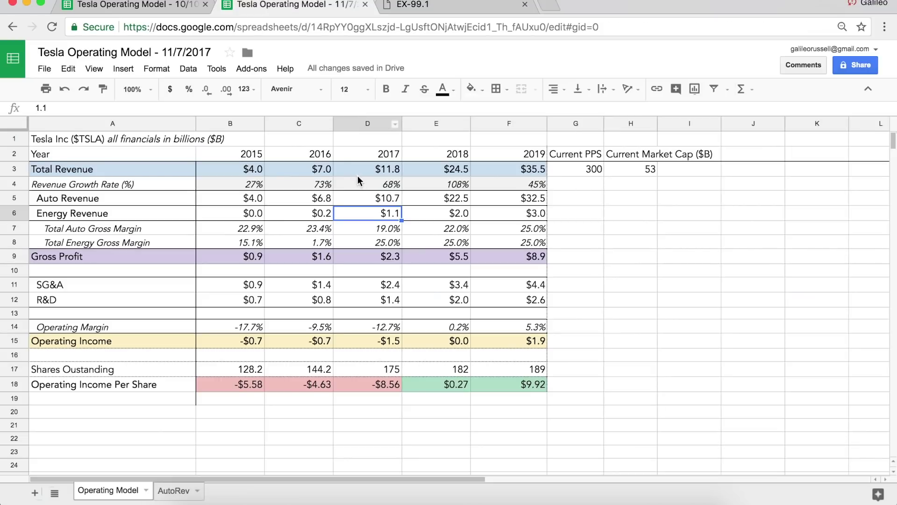
{"action": "scroll", "coordinate": [355, 366], "scroll_direction": "down", "scroll_amount": 5}
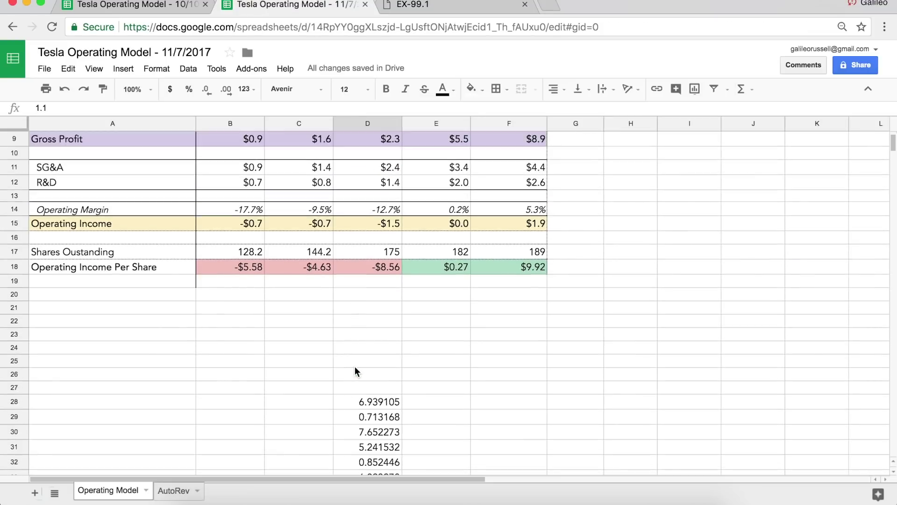
{"action": "left_click", "coordinate": [380, 378]}
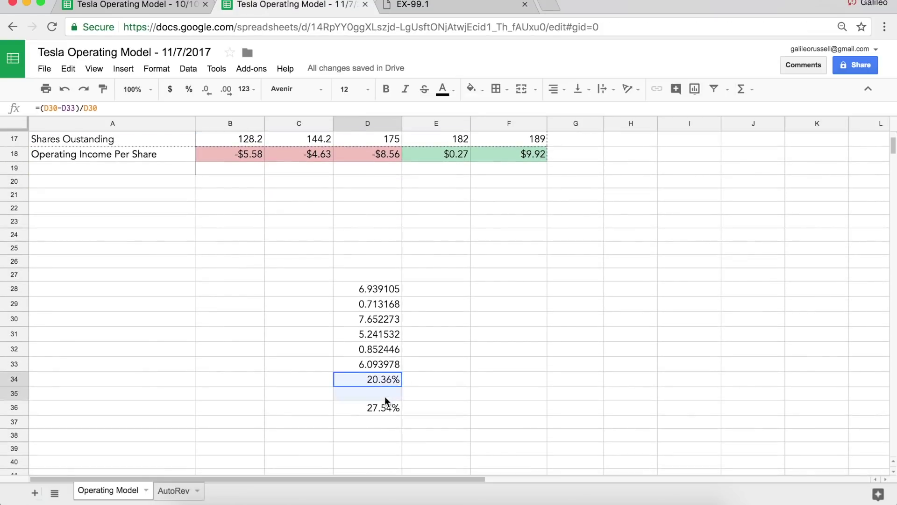
{"action": "left_click", "coordinate": [374, 407]}
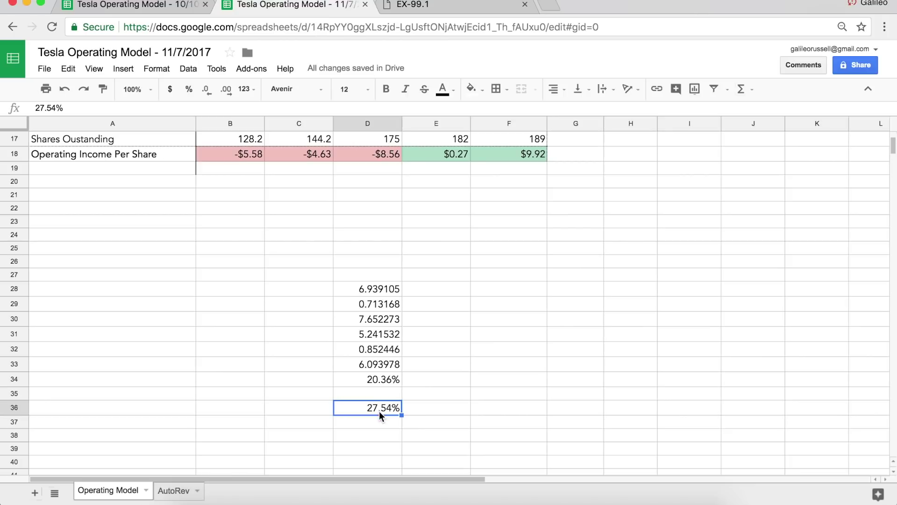
{"action": "scroll", "coordinate": [364, 410], "scroll_direction": "up", "scroll_amount": 5}
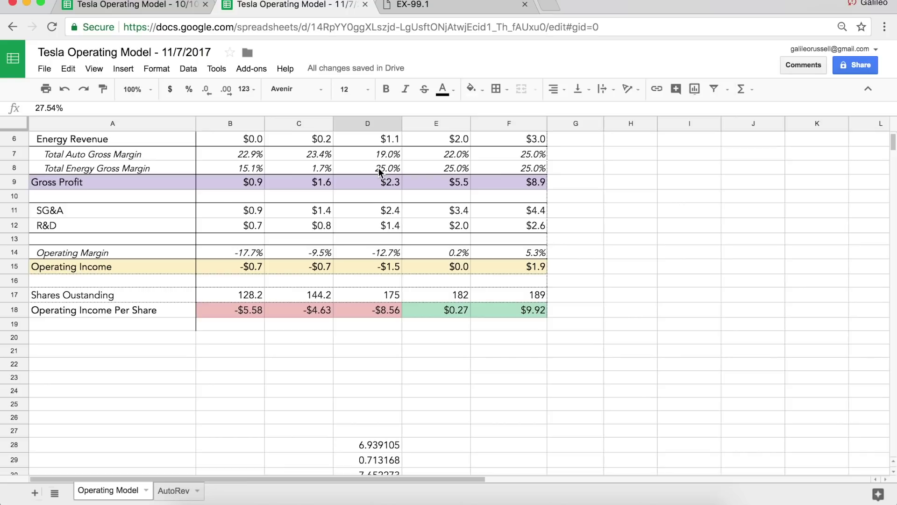
{"action": "scroll", "coordinate": [379, 167], "scroll_direction": "down", "scroll_amount": 3}
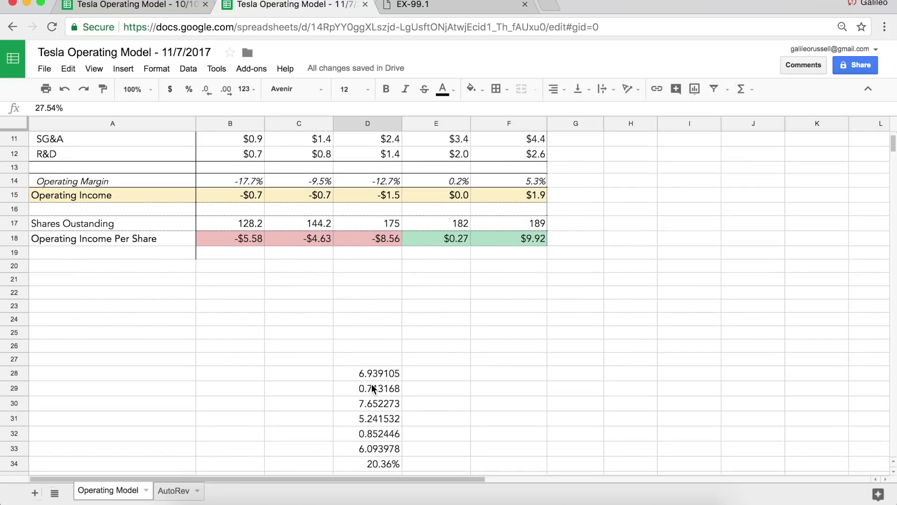
{"action": "scroll", "coordinate": [372, 384], "scroll_direction": "down", "scroll_amount": 1}
{"action": "left_click", "coordinate": [374, 434]}
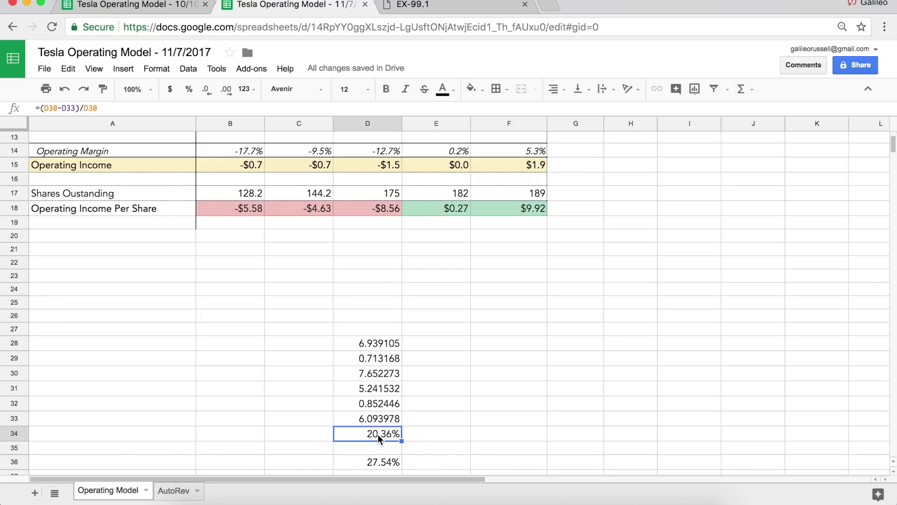
{"action": "scroll", "coordinate": [378, 434], "scroll_direction": "up", "scroll_amount": 4}
{"action": "left_click", "coordinate": [389, 231]}
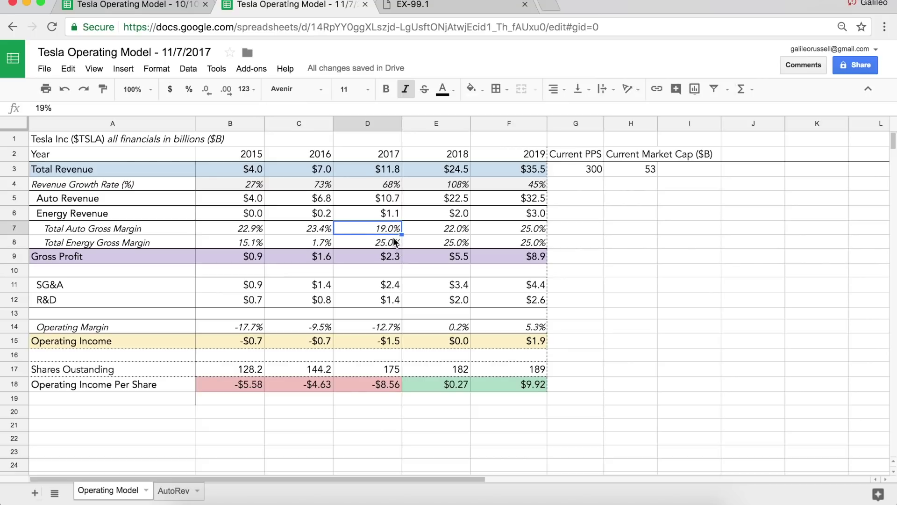
{"action": "left_click", "coordinate": [394, 240]}
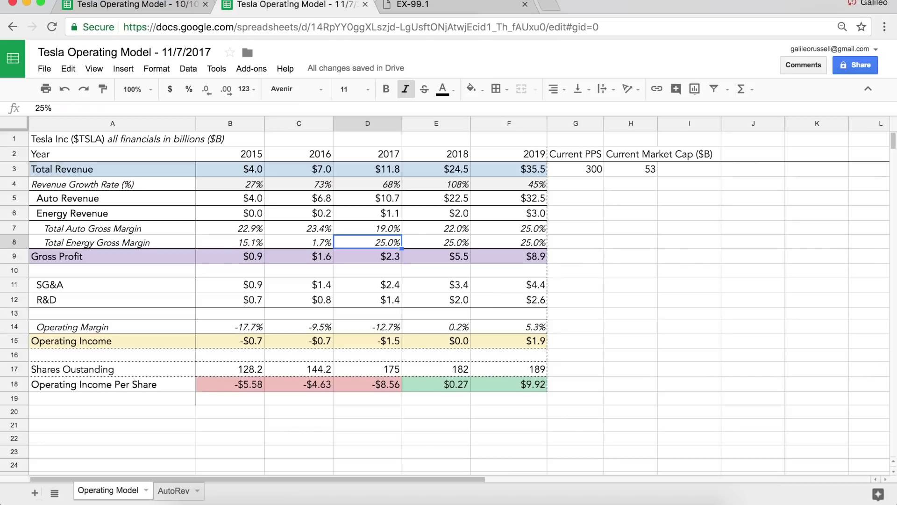
{"action": "key", "text": "Down"}
{"action": "key", "text": "Down"}
{"action": "key", "text": "Down"}
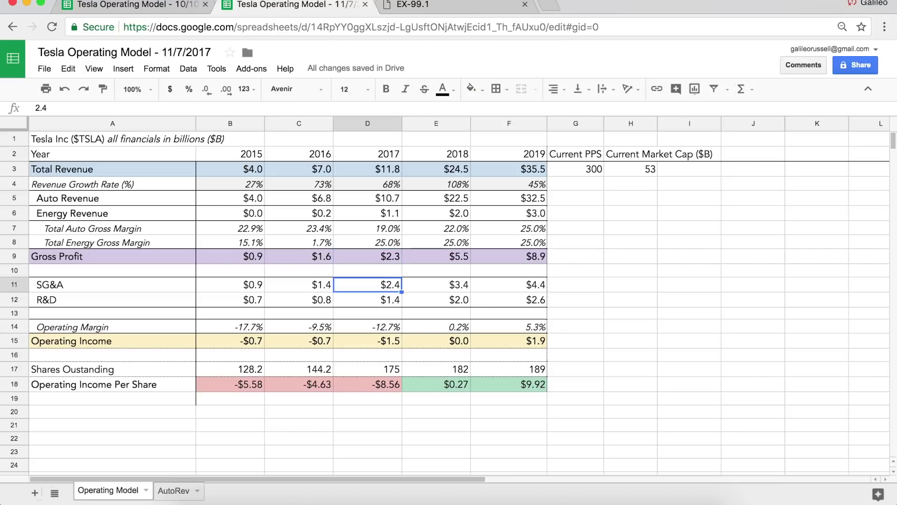
{"action": "key", "text": "Left"}
{"action": "key", "text": "Down"}
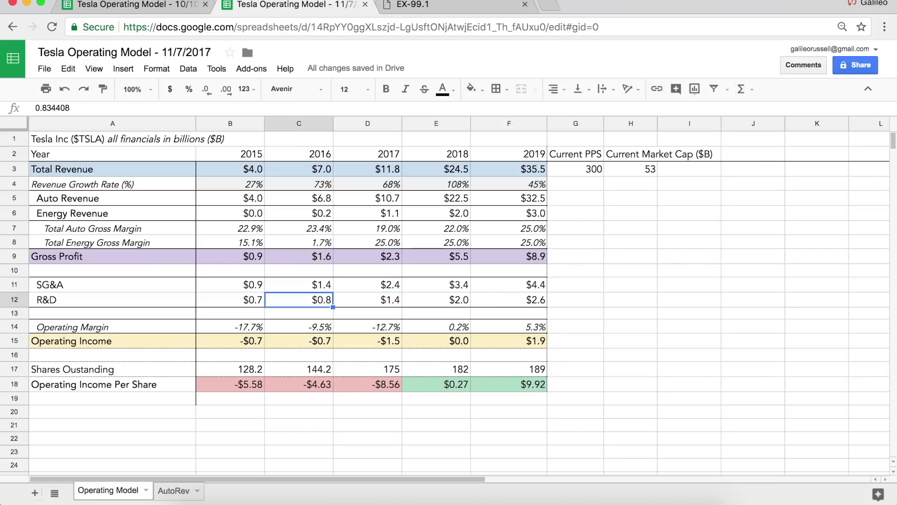
{"action": "key", "text": "Right"}
{"action": "key", "text": "Right"}
{"action": "key", "text": "Left"}
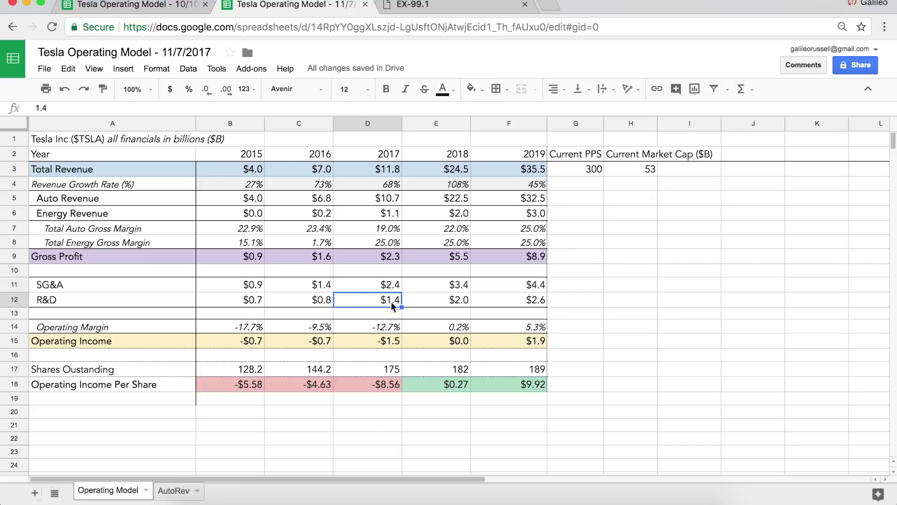
{"action": "left_click", "coordinate": [324, 270]}
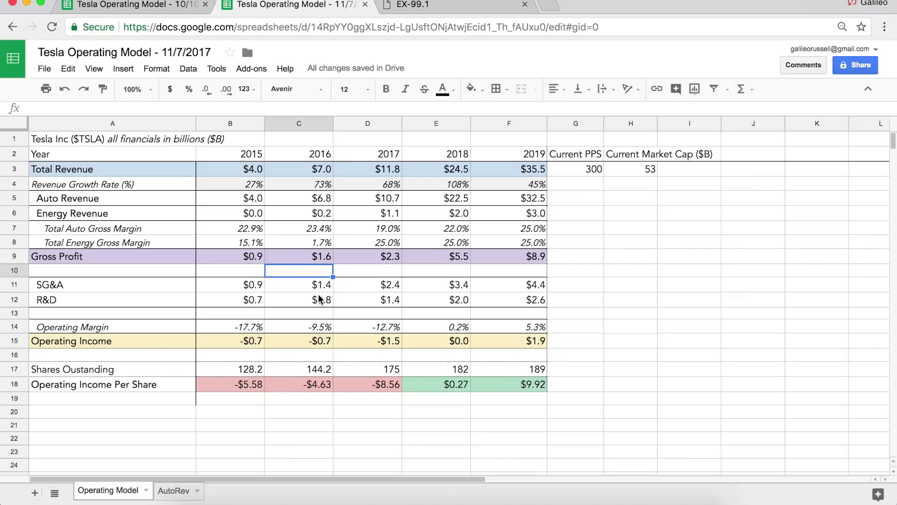
{"action": "left_click", "coordinate": [386, 290]}
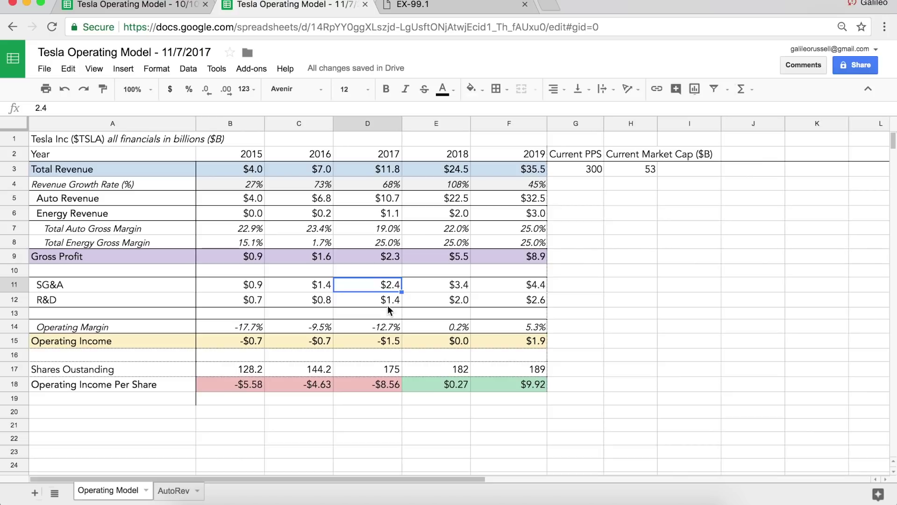
{"action": "key", "text": "Left"}
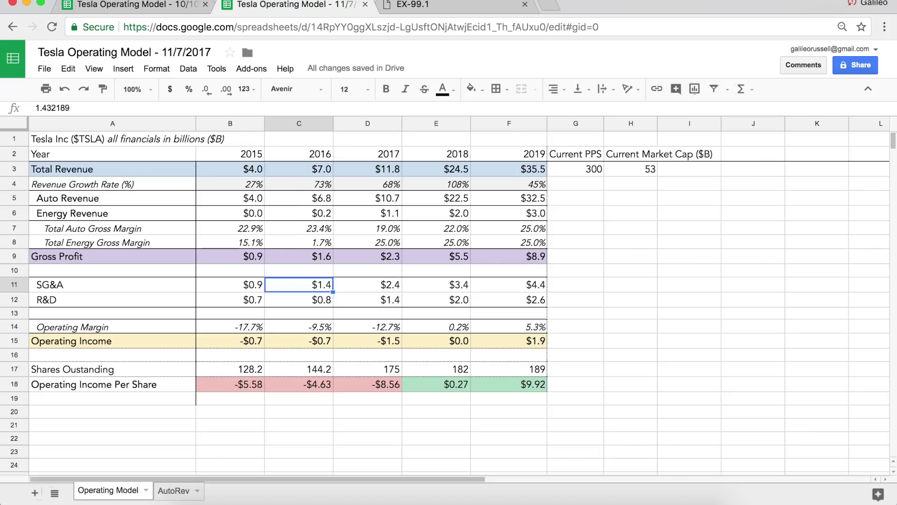
{"action": "key", "text": "Down"}
{"action": "key", "text": "Right"}
{"action": "key", "text": "Right"}
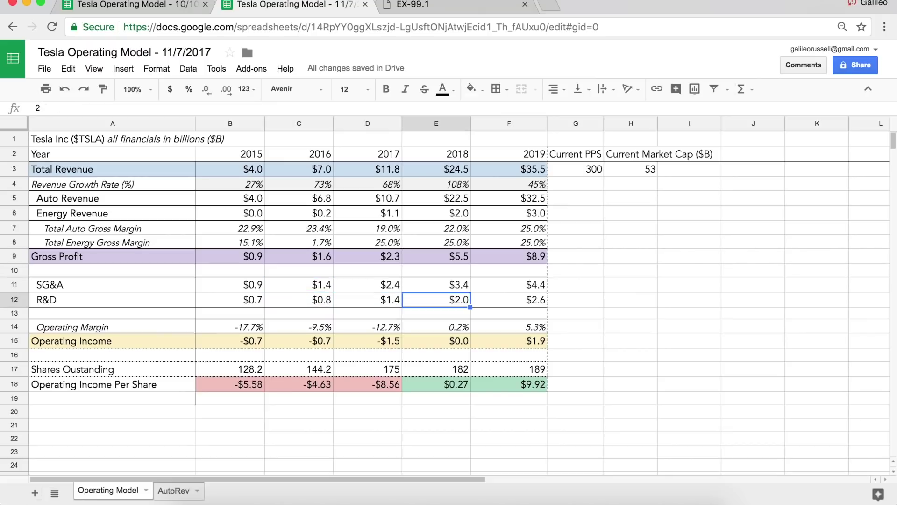
{"action": "key", "text": "Right"}
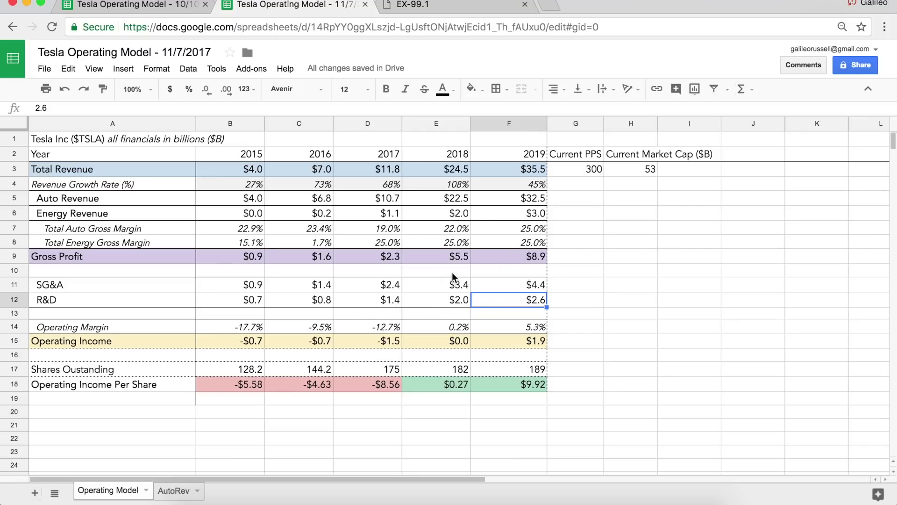
{"action": "left_click", "coordinate": [376, 366]}
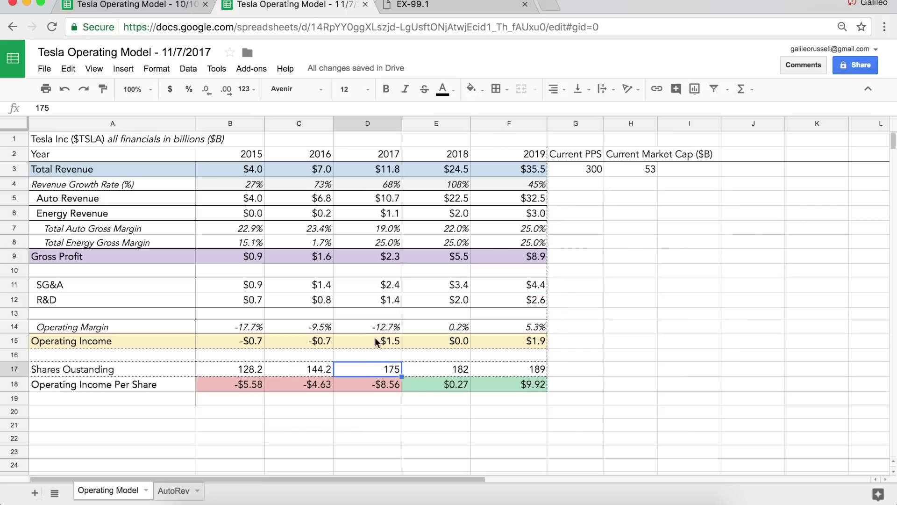
{"action": "left_click_drag", "start_coordinate": [370, 306], "coordinate": [370, 355]}
{"action": "left_click", "coordinate": [373, 383]}
{"action": "left_click", "coordinate": [374, 326]}
{"action": "key", "text": "Down"}
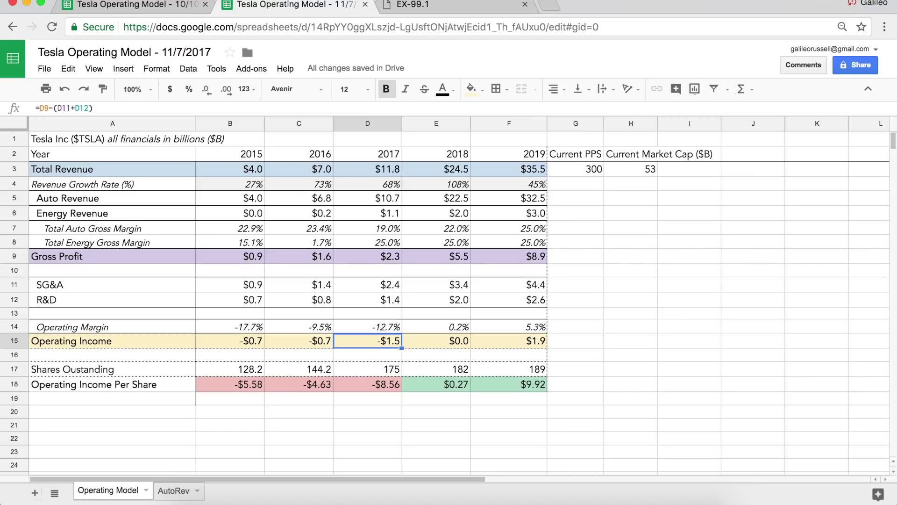
- Check the Q3 2017 letter's loss from operations, (1,033,945) nine-month and (535,480) Q3, then return to the spreadsheet
{"action": "left_click", "coordinate": [432, 5]}
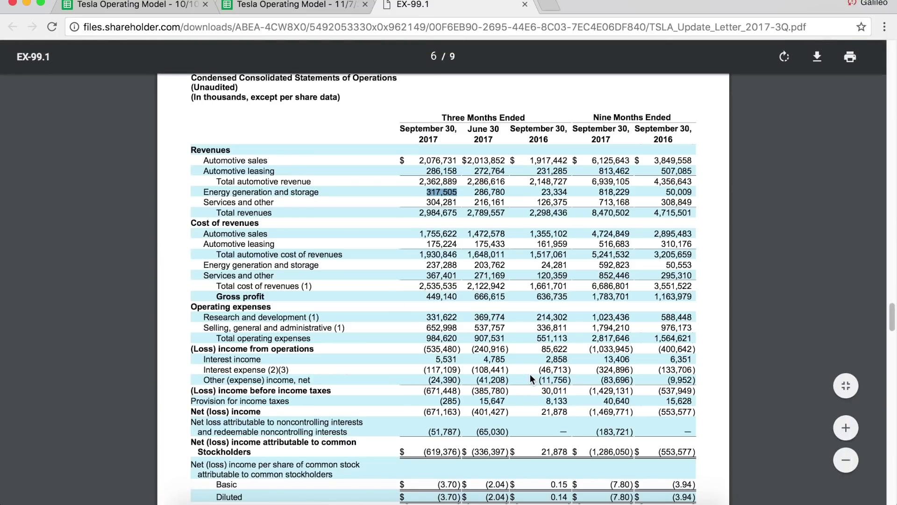
{"action": "left_click_drag", "start_coordinate": [633, 349], "coordinate": [591, 351]}
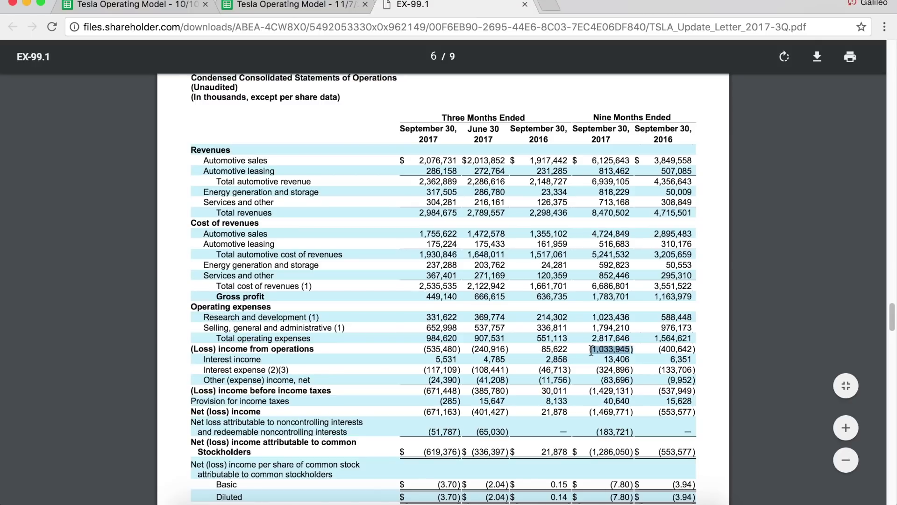
{"action": "left_click_drag", "start_coordinate": [461, 349], "coordinate": [421, 352]}
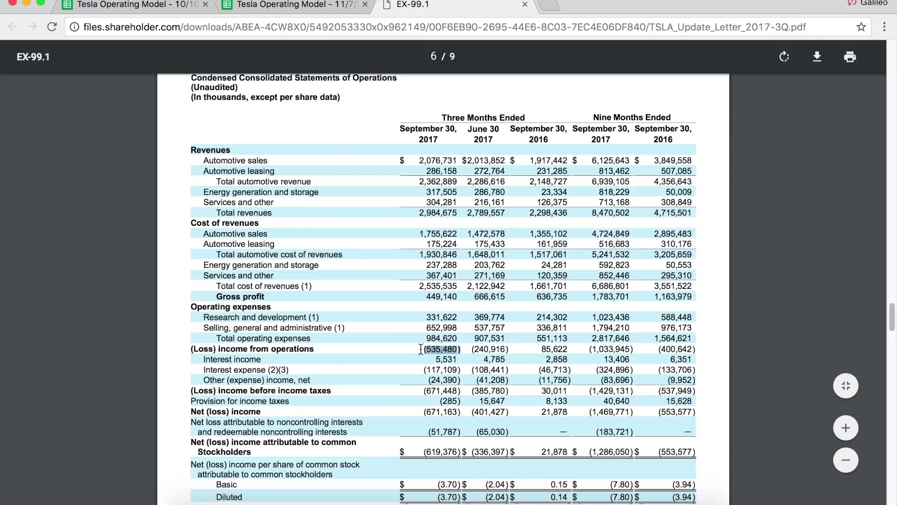
{"action": "left_click", "coordinate": [421, 349]}
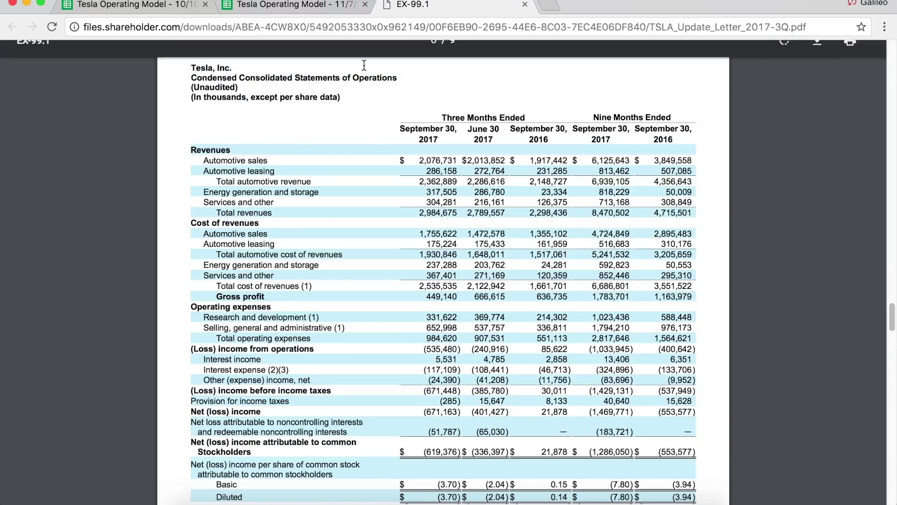
{"action": "left_click", "coordinate": [324, 10]}
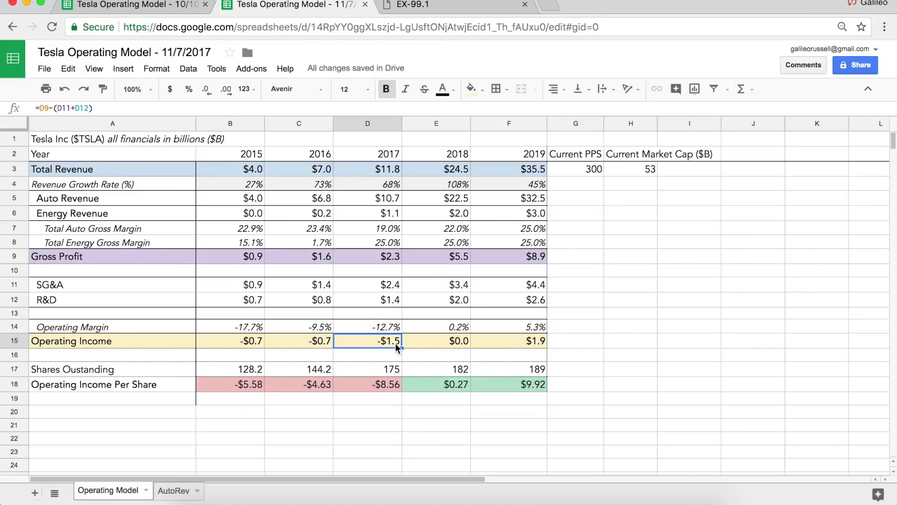
- Check the 2017 and 2018 Revenue Growth Rate formulas, then switch to the AutoRev sheet
{"action": "left_click", "coordinate": [393, 173]}
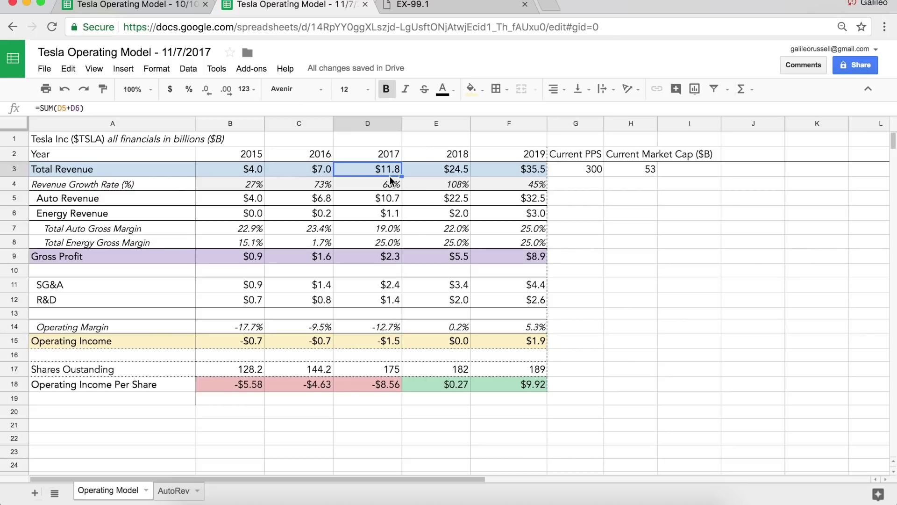
{"action": "left_click", "coordinate": [393, 189]}
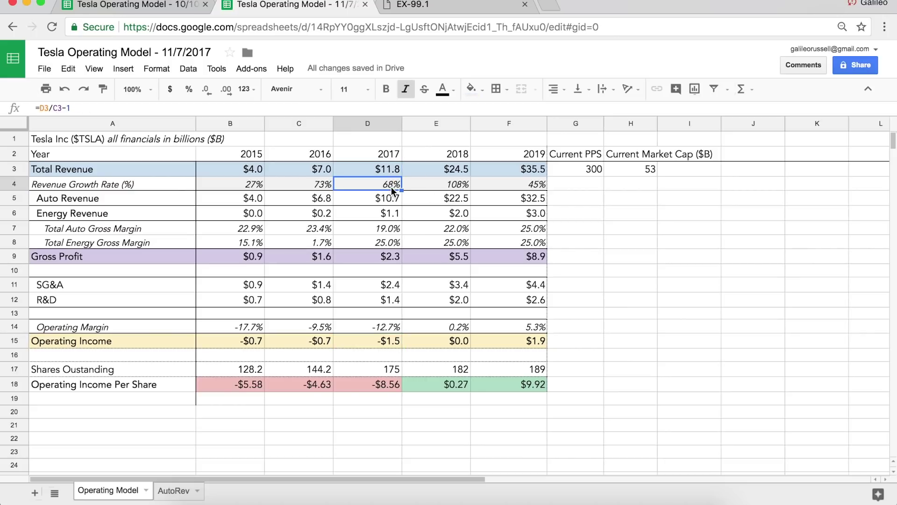
{"action": "key", "text": "Right"}
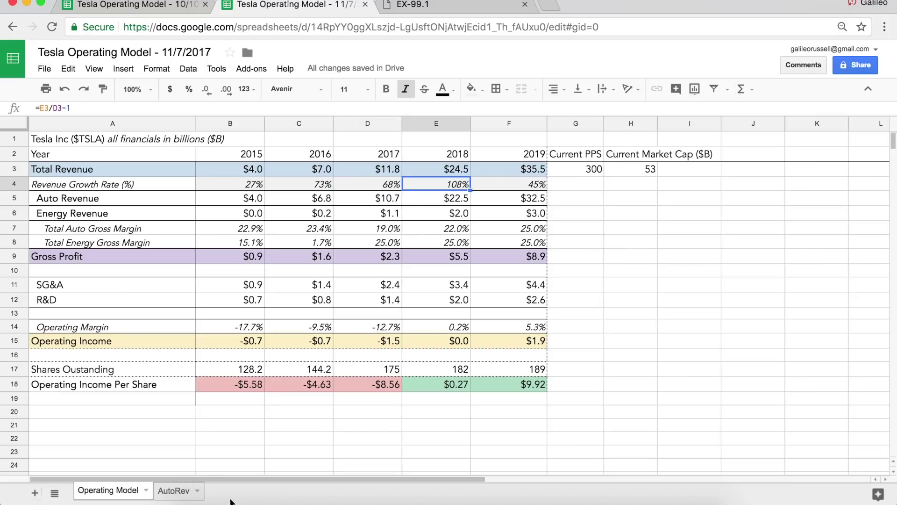
{"action": "left_click", "coordinate": [165, 490]}
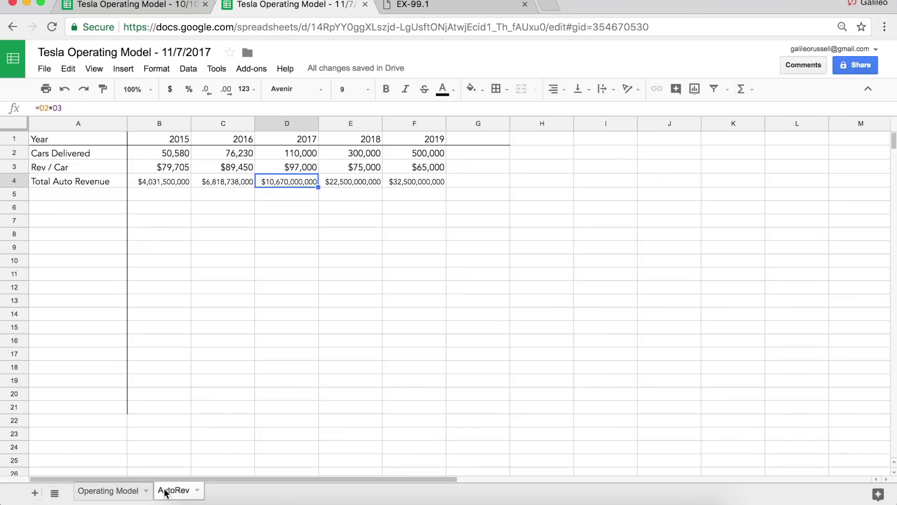
- Review AutoRev's 2018 300,000 cars, $75,000 per car, and the 2017–2018 Total Auto Revenue formulas
{"action": "left_click", "coordinate": [347, 149]}
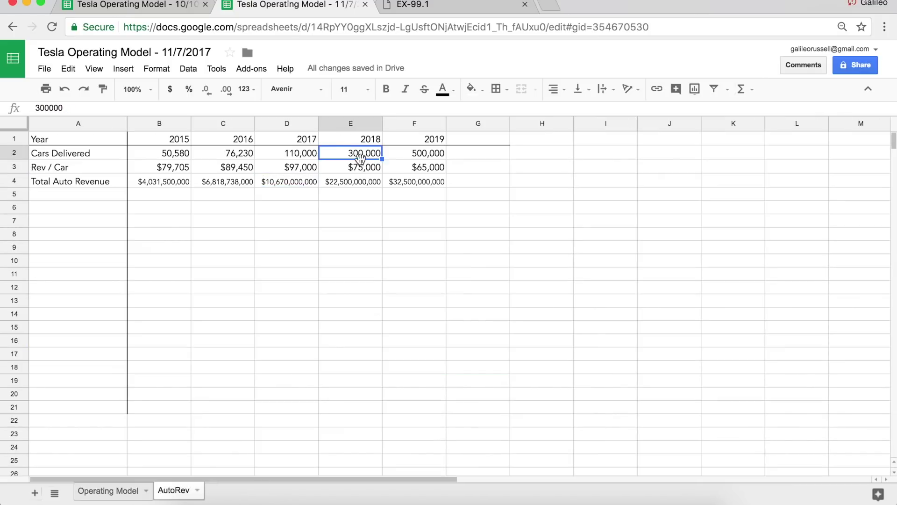
{"action": "left_click", "coordinate": [351, 167]}
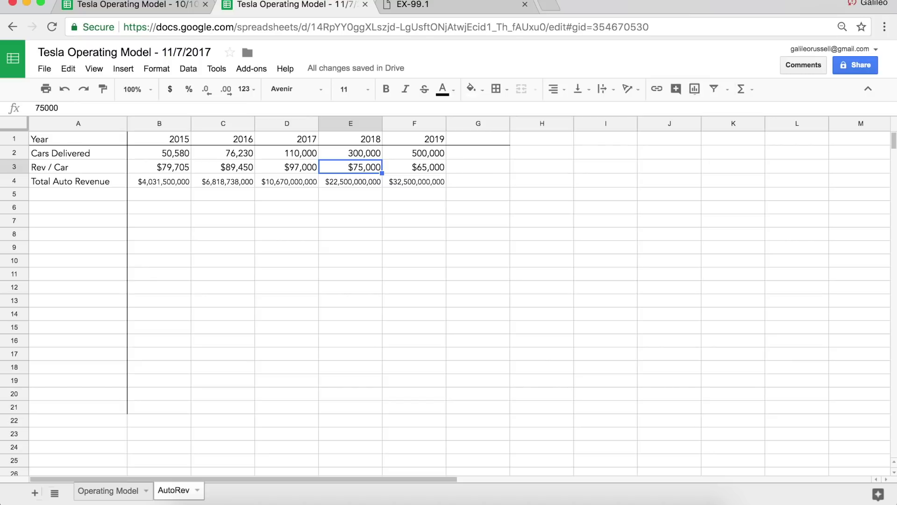
{"action": "key", "text": "Down"}
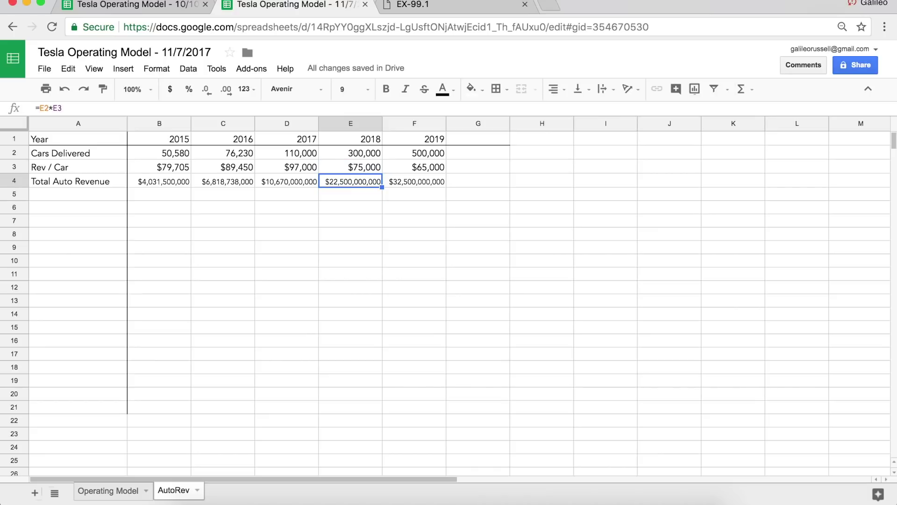
{"action": "left_click", "coordinate": [299, 185]}
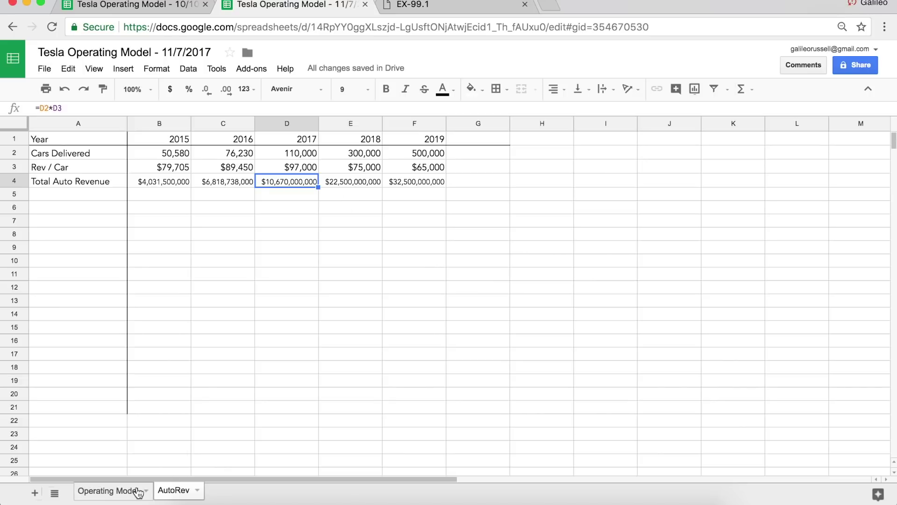
{"action": "key", "text": "Right"}
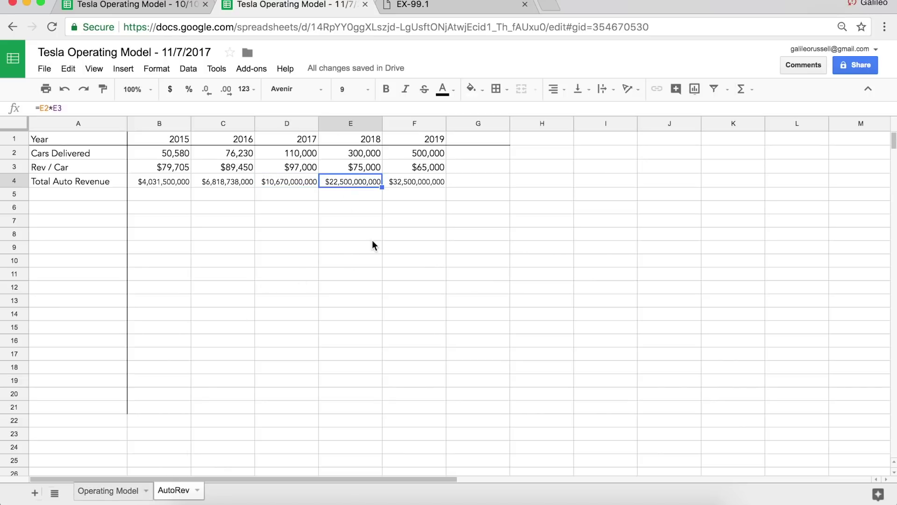
{"action": "left_click", "coordinate": [111, 490]}
{"action": "left_click", "coordinate": [449, 198]}
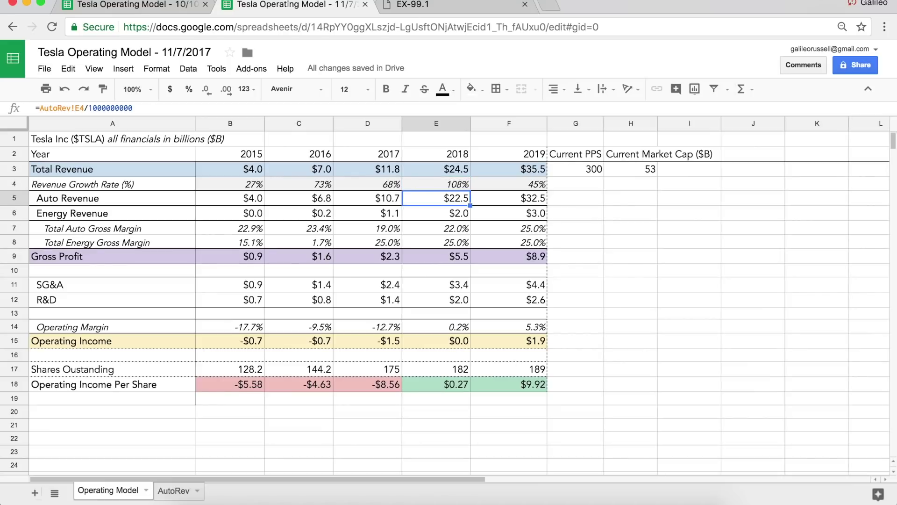
{"action": "left_click", "coordinate": [390, 198]}
{"action": "left_click", "coordinate": [458, 199]}
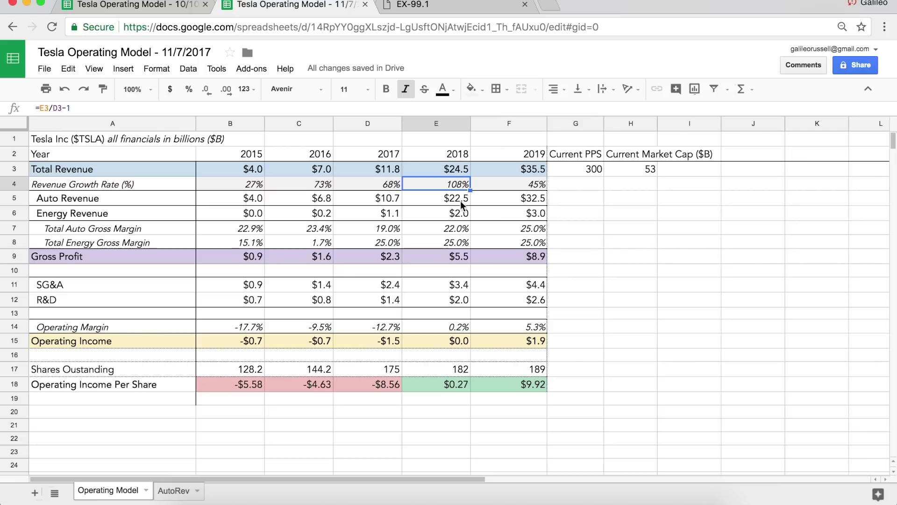
{"action": "left_click", "coordinate": [446, 172]}
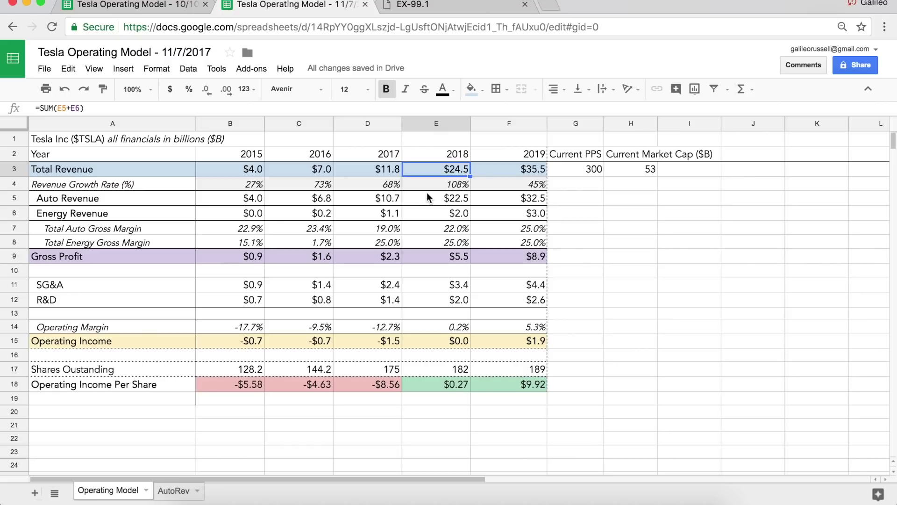
{"action": "key", "text": "Left"}
{"action": "key", "text": "Left"}
{"action": "key", "text": "Left"}
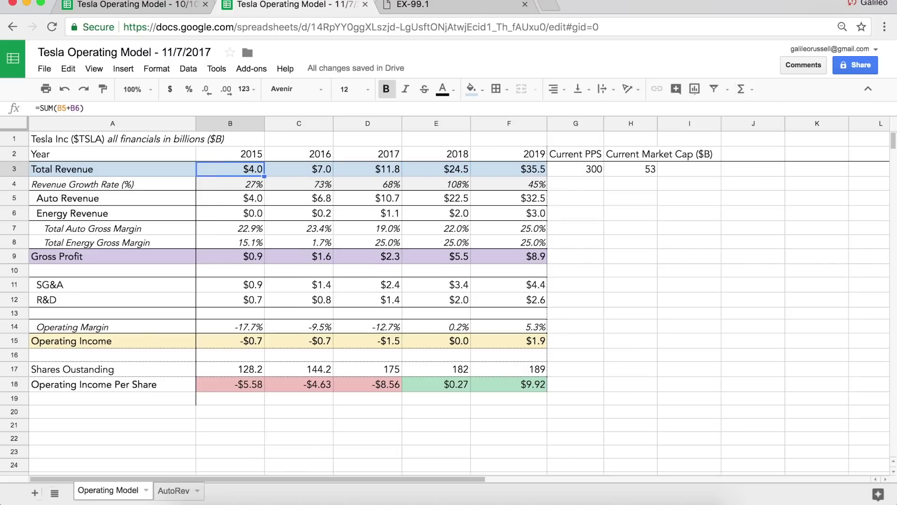
{"action": "key", "text": "Right"}
{"action": "key", "text": "Right"}
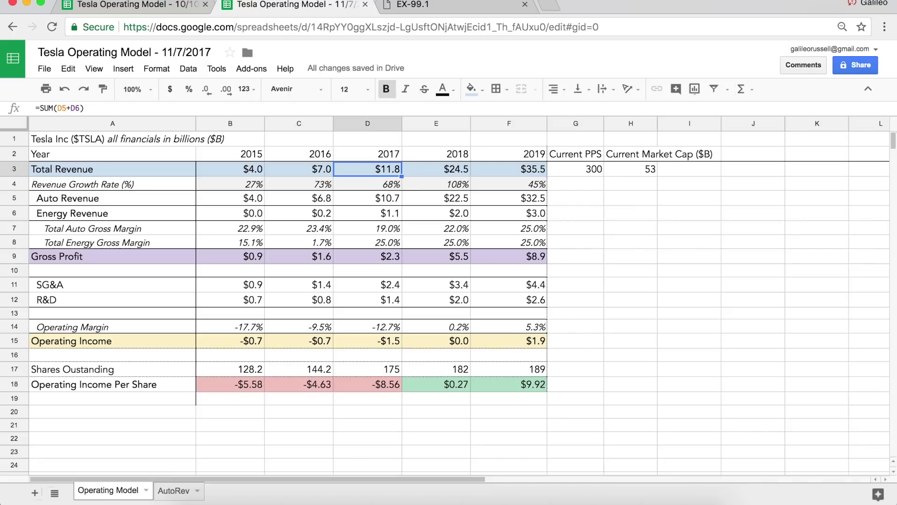
{"action": "left_click", "coordinate": [437, 169]}
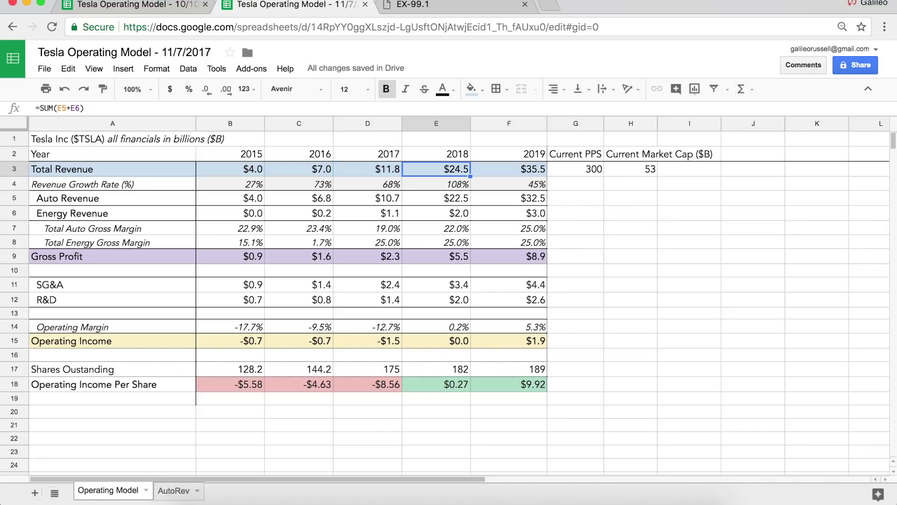
{"action": "key", "text": "Down"}
{"action": "key", "text": "Down"}
{"action": "key", "text": "Down"}
{"action": "key", "text": "Left"}
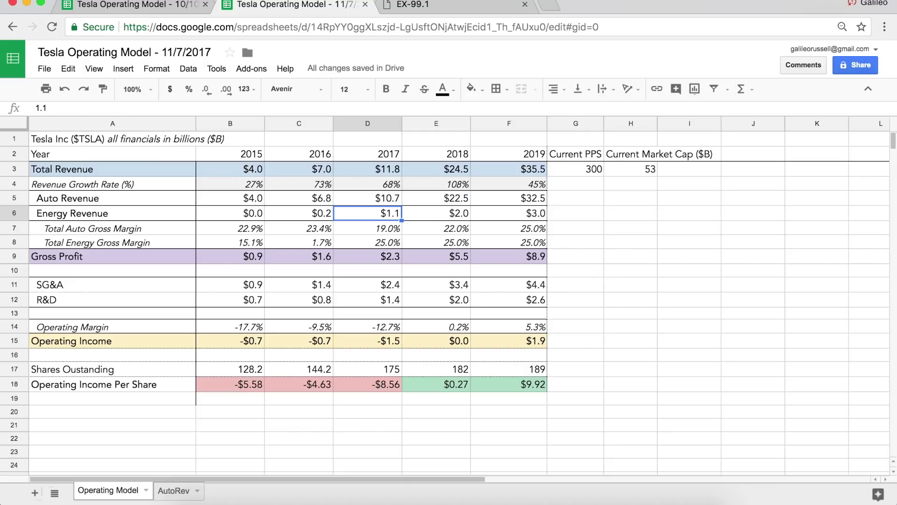
{"action": "key", "text": "Right"}
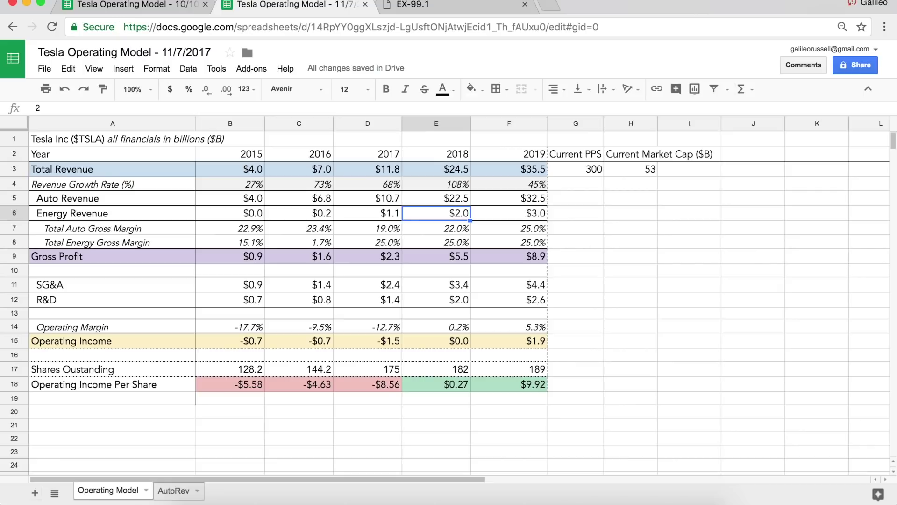
{"action": "left_click", "coordinate": [436, 284]}
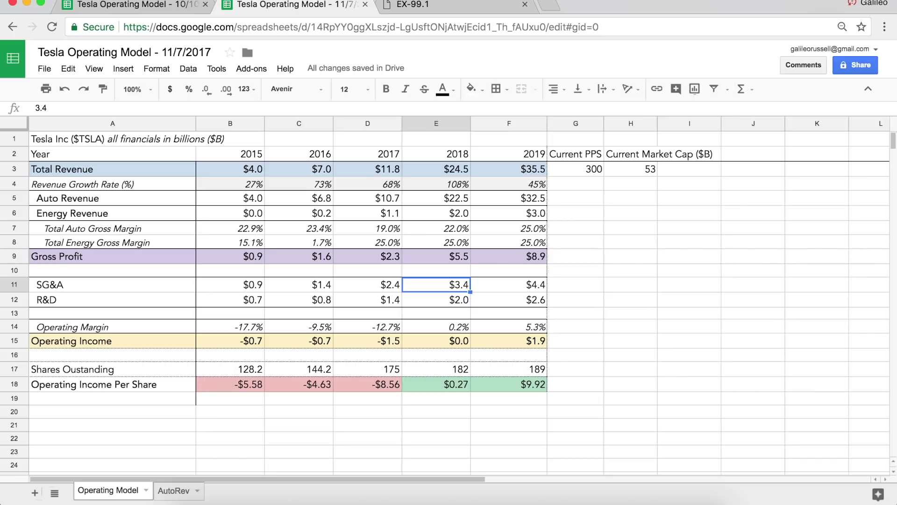
{"action": "left_click", "coordinate": [436, 299]}
{"action": "left_click", "coordinate": [436, 327]}
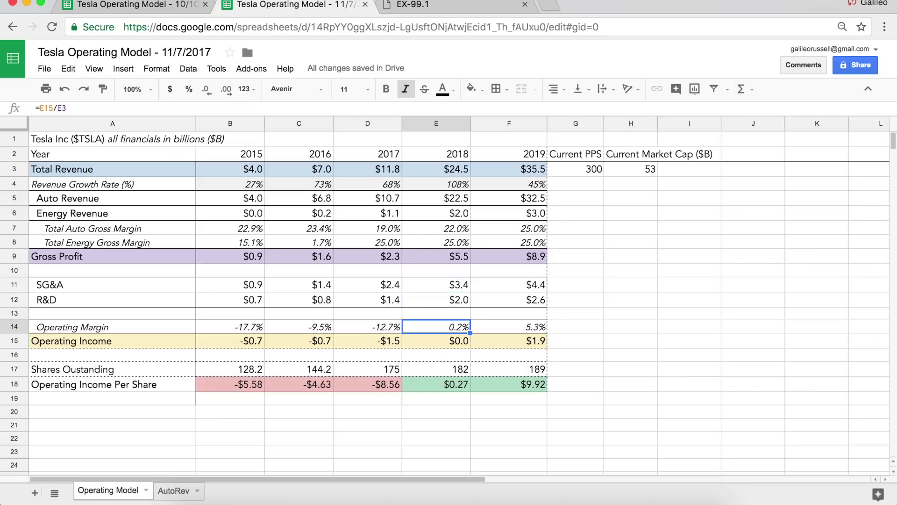
{"action": "left_click", "coordinate": [446, 230]}
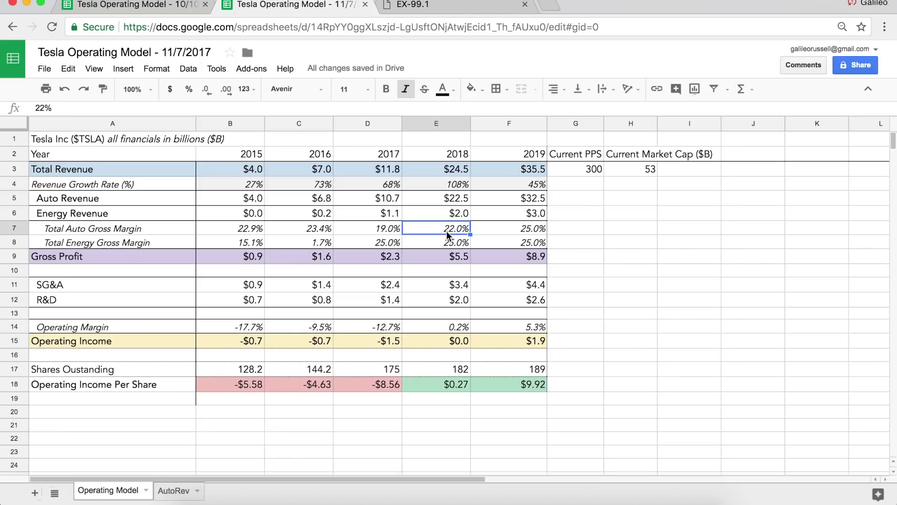
{"action": "left_click", "coordinate": [441, 344]}
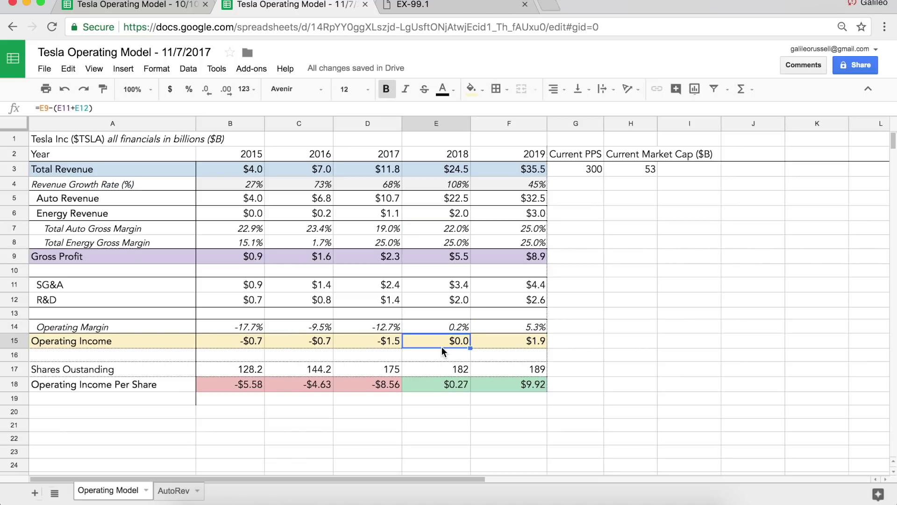
{"action": "left_click", "coordinate": [226, 90]}
{"action": "left_click", "coordinate": [206, 91]}
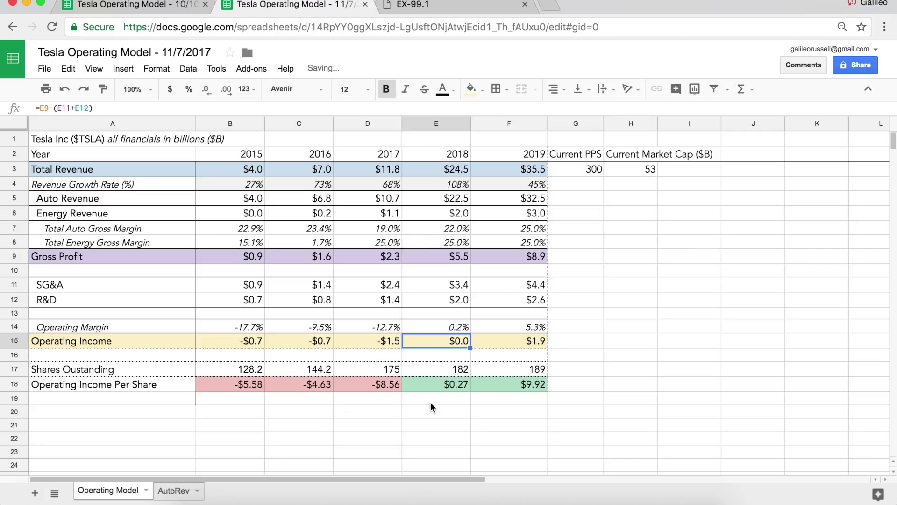
{"action": "key", "text": "Down"}
{"action": "key", "text": "Down"}
{"action": "key", "text": "Down"}
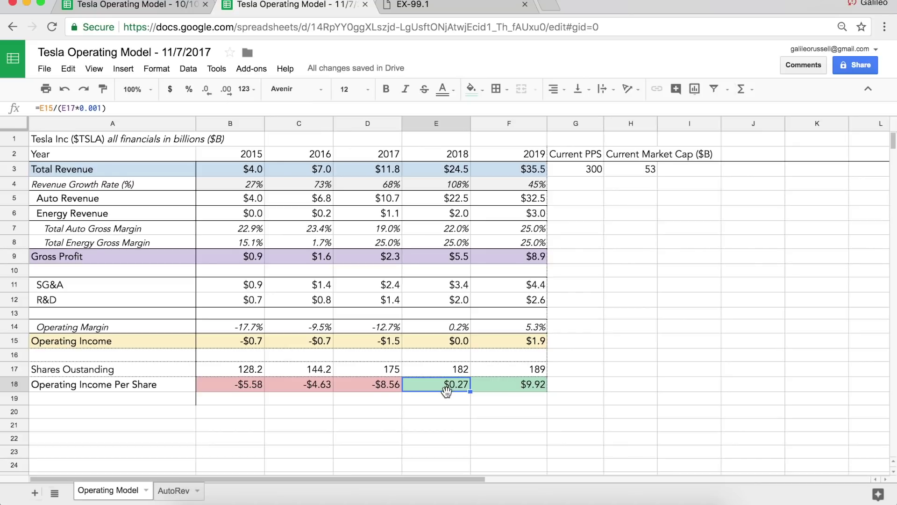
- On AutoRev, select the 2018 and 2019 figure columns to check their sums
{"action": "left_click", "coordinate": [181, 493]}
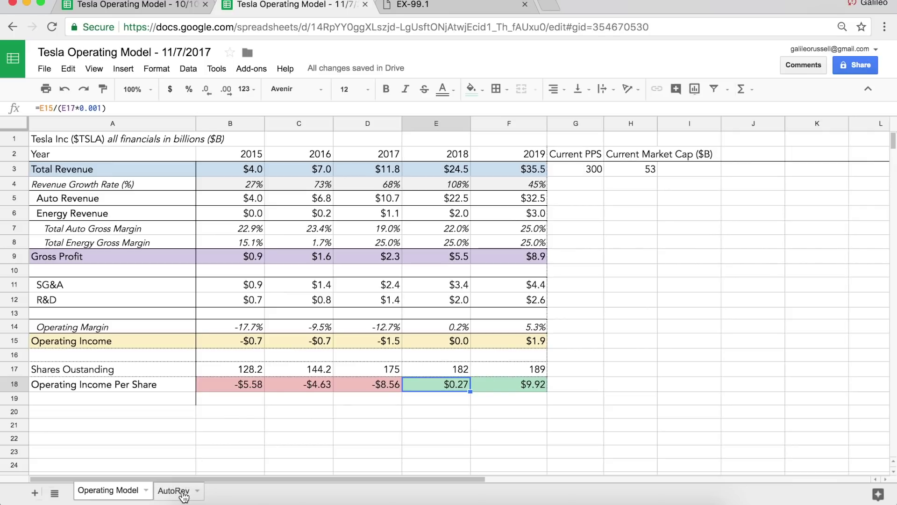
{"action": "left_click_drag", "start_coordinate": [429, 138], "coordinate": [429, 198]}
{"action": "left_click", "coordinate": [428, 208]}
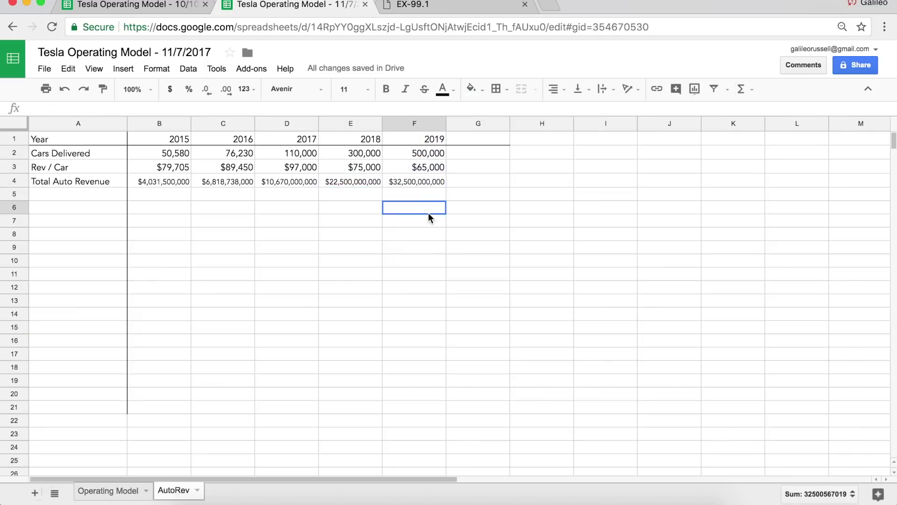
{"action": "left_click", "coordinate": [428, 154]}
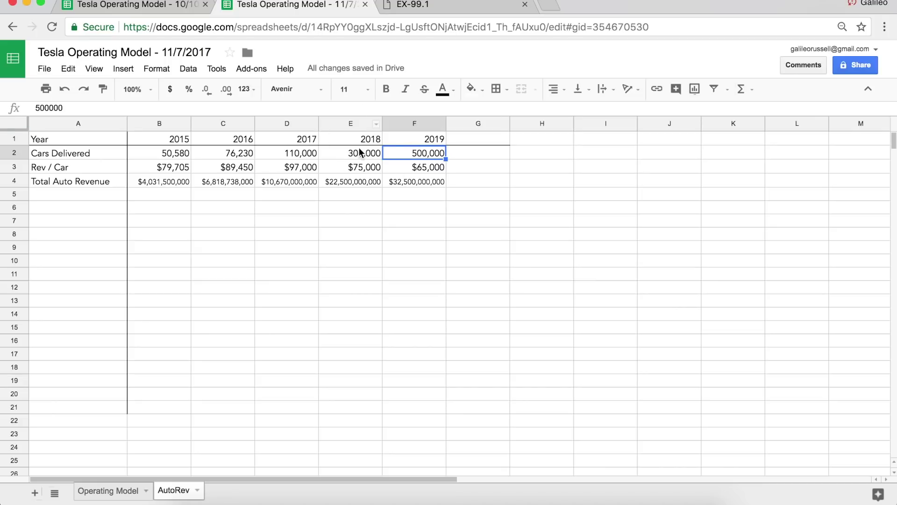
{"action": "left_click_drag", "start_coordinate": [359, 142], "coordinate": [361, 186]}
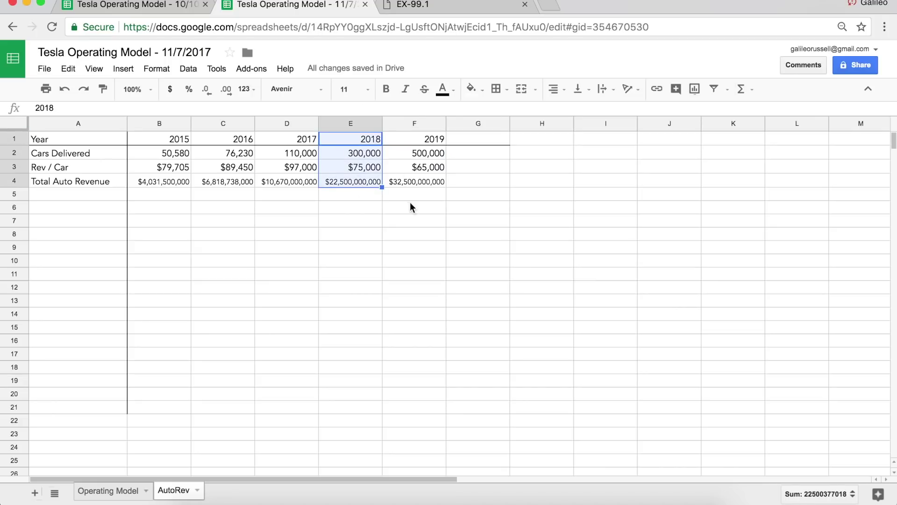
{"action": "left_click_drag", "start_coordinate": [410, 207], "coordinate": [412, 139]}
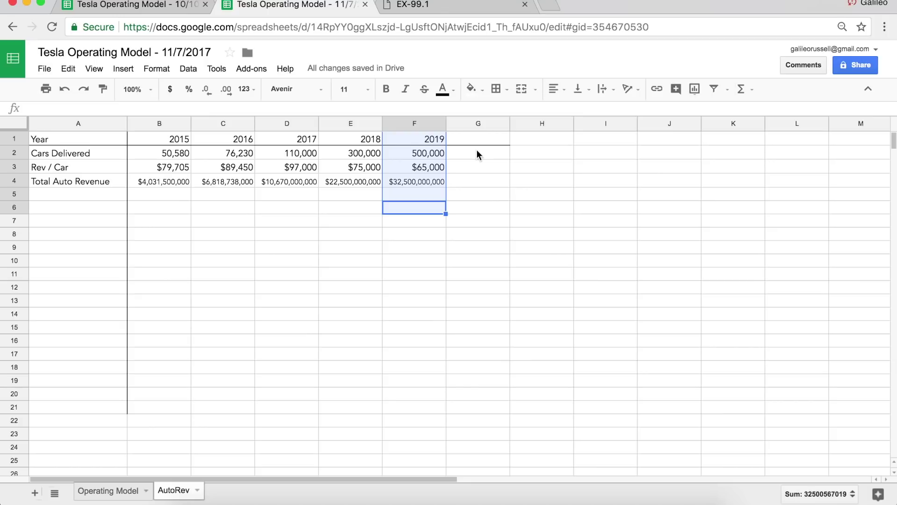
{"action": "left_click", "coordinate": [461, 169]}
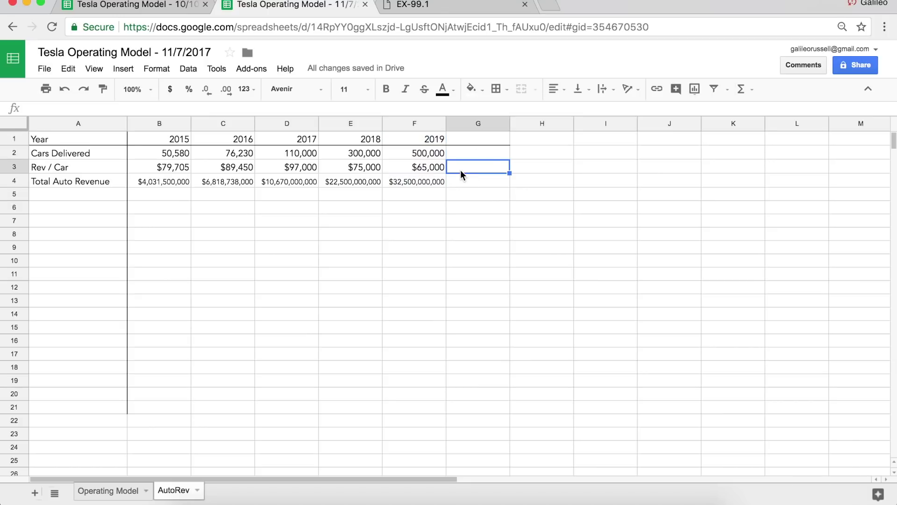
- Check the 2019 cars delivered, $65,000 revenue per car and Total Auto Revenue formula, then return to Operating Model
{"action": "left_click", "coordinate": [433, 168]}
{"action": "left_click", "coordinate": [426, 151]}
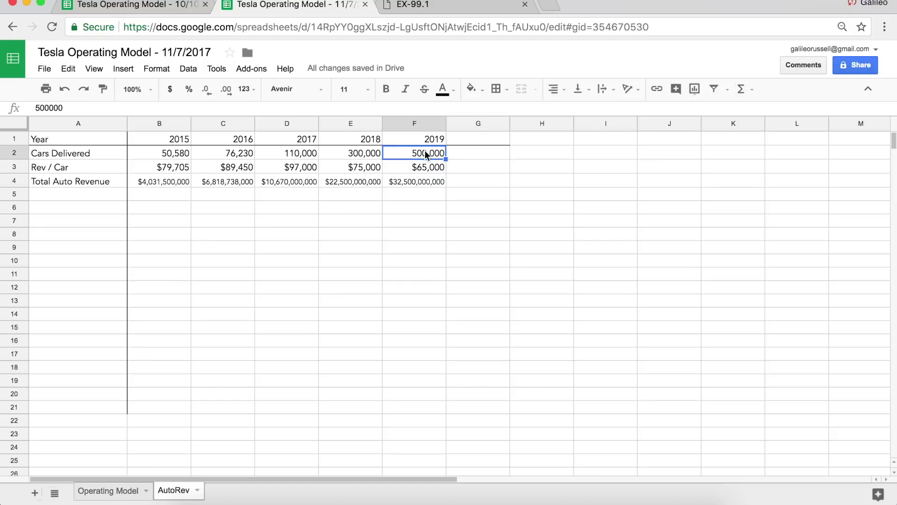
{"action": "key", "text": "Down"}
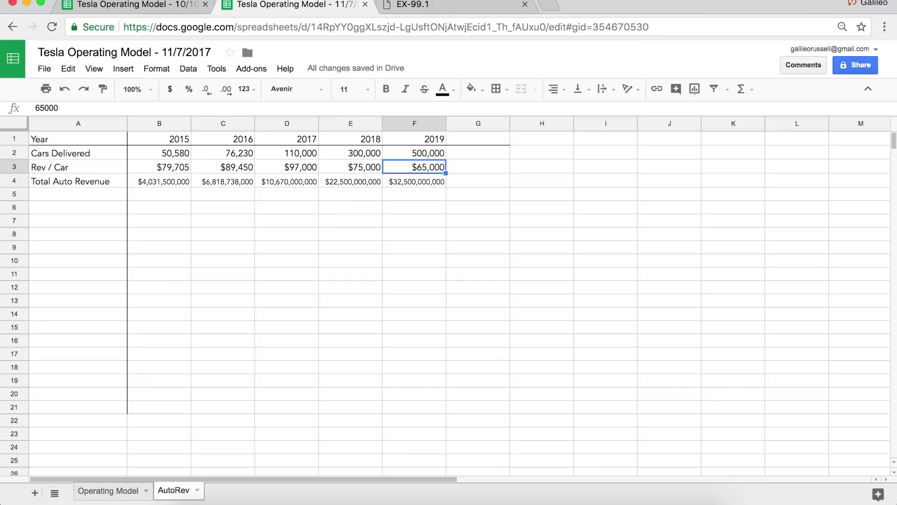
{"action": "key", "text": "Down"}
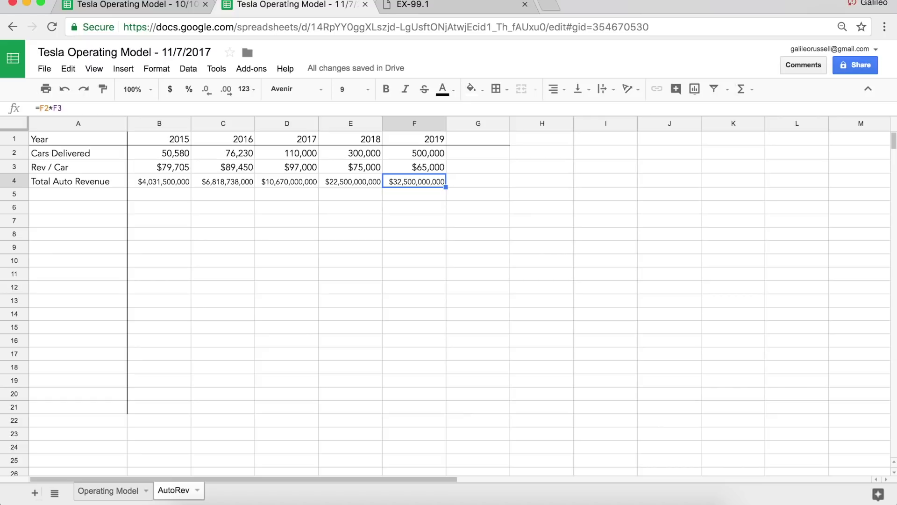
{"action": "left_click", "coordinate": [133, 488]}
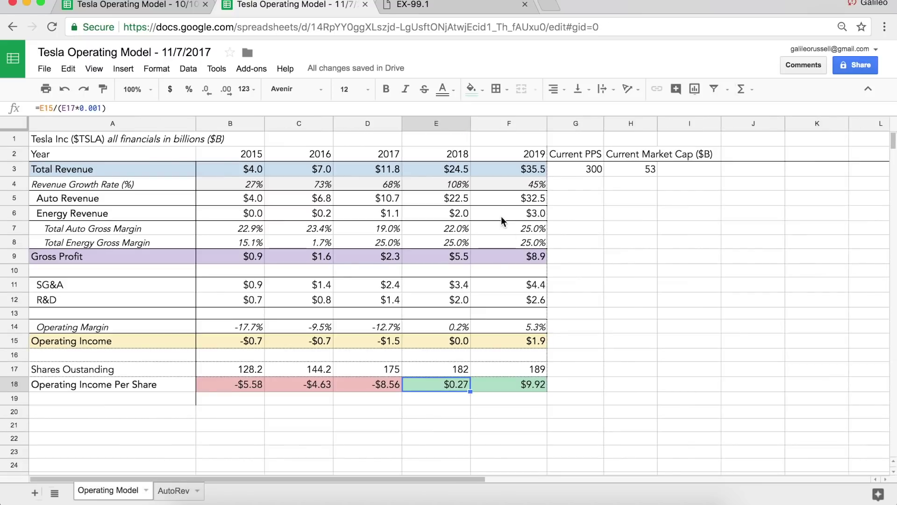
- Inspect the 2019 Energy and Auto Revenue, 25% auto gross margin, energy margin and Gross Profit formulas
{"action": "left_click", "coordinate": [501, 216]}
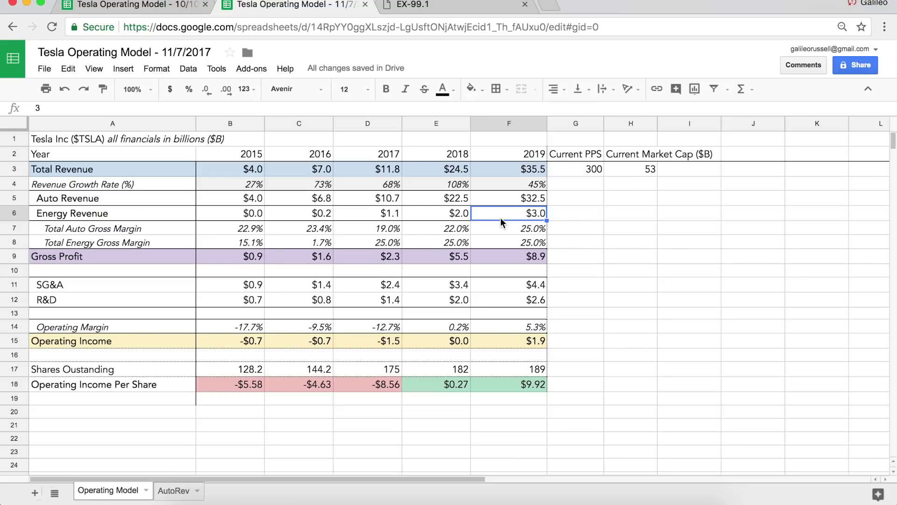
{"action": "key", "text": "Left"}
{"action": "key", "text": "Right"}
{"action": "key", "text": "Up"}
{"action": "key", "text": "Up"}
{"action": "key", "text": "Up"}
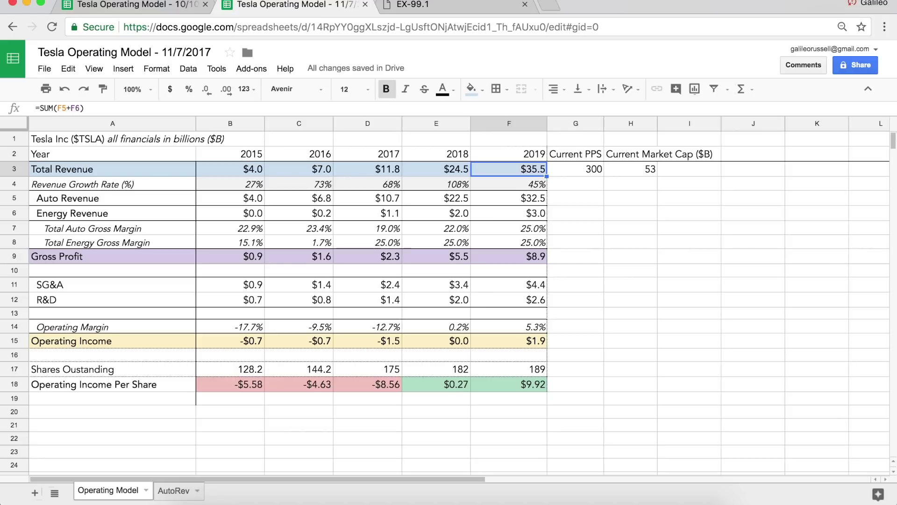
{"action": "left_click", "coordinate": [503, 228]}
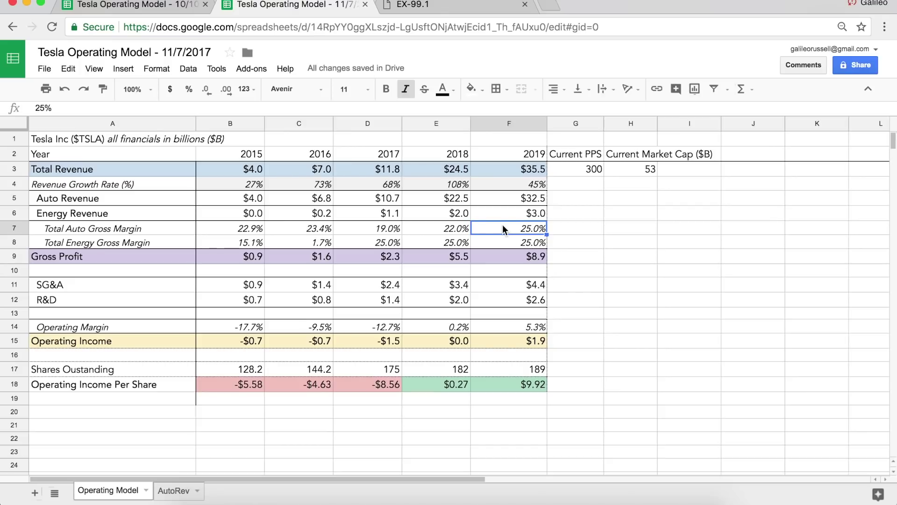
{"action": "key", "text": "Down"}
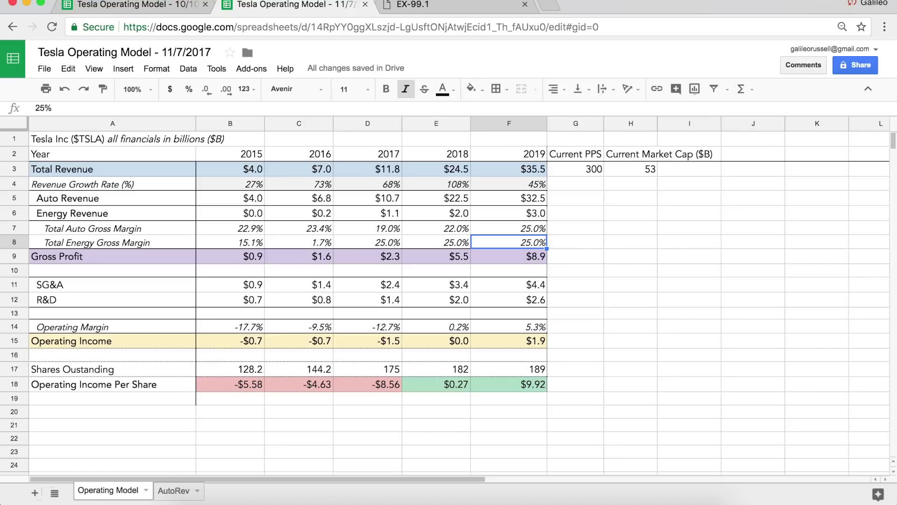
{"action": "key", "text": "Down"}
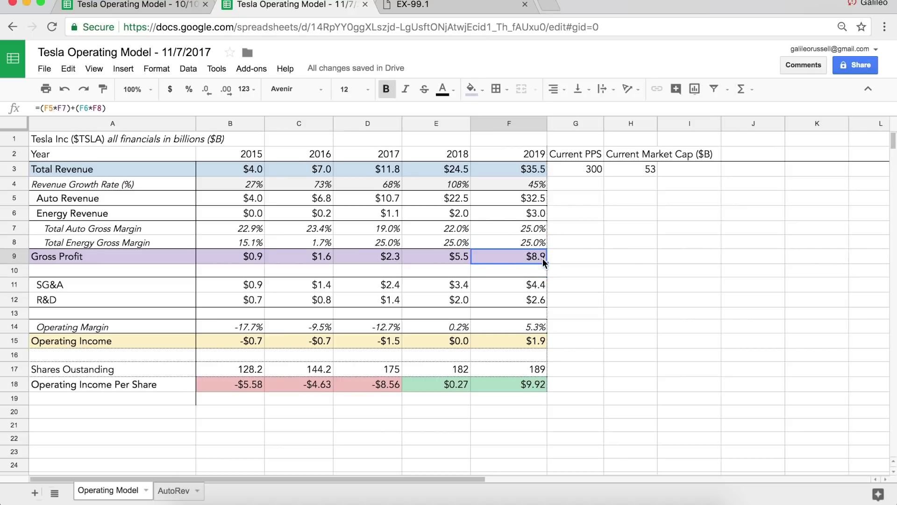
- Inspect the 2019 R&D, SG&A, Operating Income, per-share figure and shares outstanding
{"action": "left_click", "coordinate": [495, 304]}
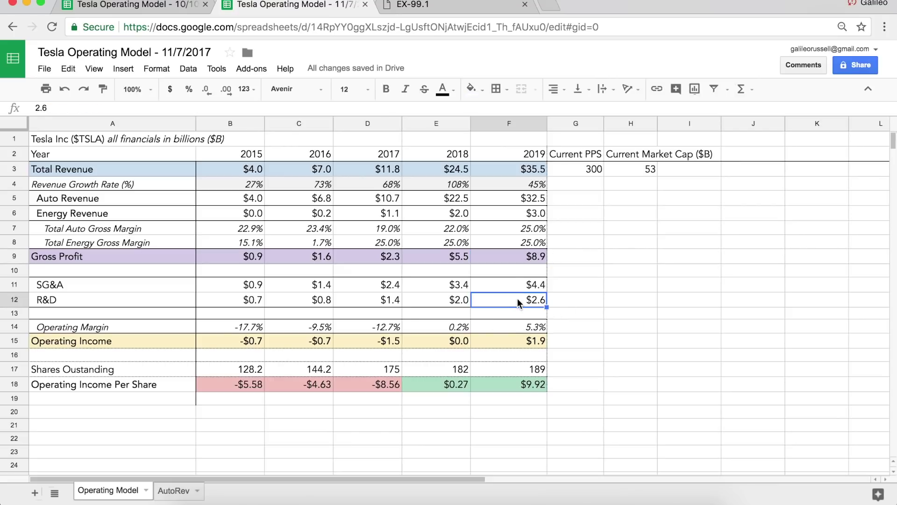
{"action": "key", "text": "Up"}
{"action": "key", "text": "Down"}
{"action": "key", "text": "Down"}
{"action": "key", "text": "Down"}
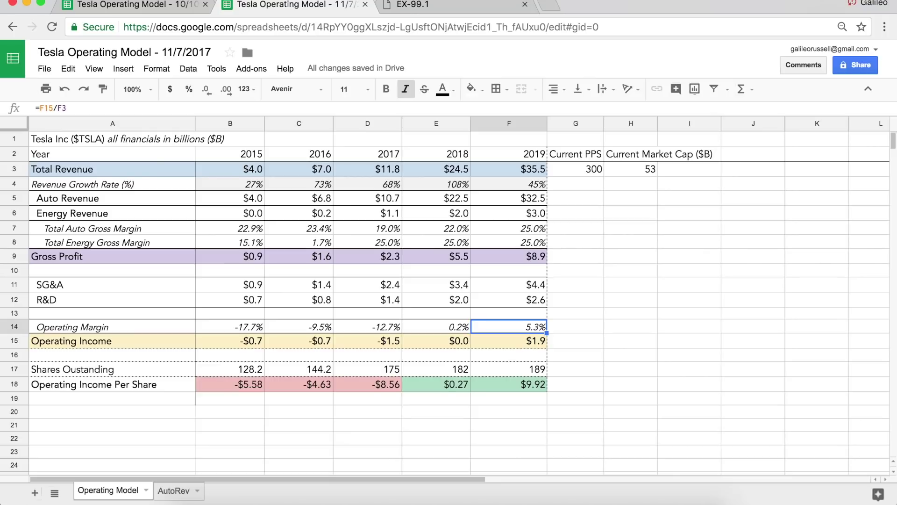
{"action": "key", "text": "Down"}
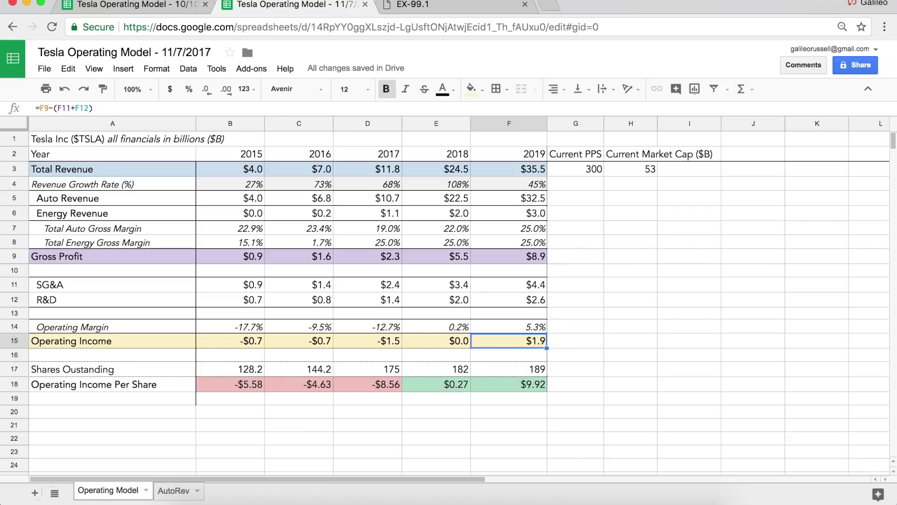
{"action": "key", "text": "Down"}
{"action": "key", "text": "Down"}
{"action": "key", "text": "Down"}
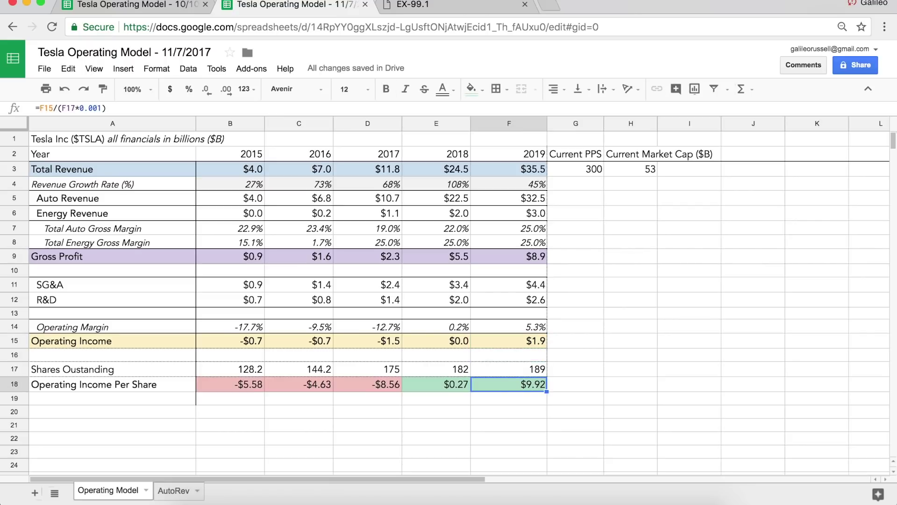
{"action": "key", "text": "Up"}
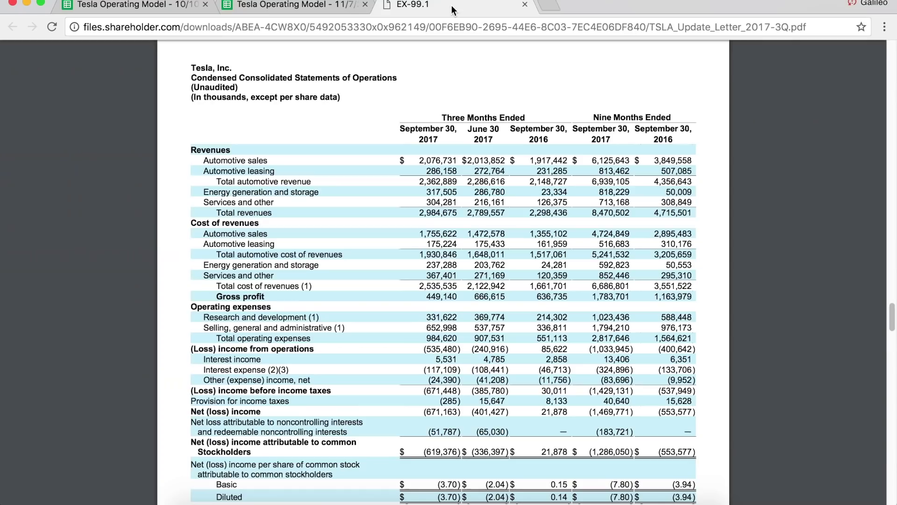
{"action": "left_click", "coordinate": [454, 5]}
{"action": "scroll", "coordinate": [463, 414], "scroll_direction": "down", "scroll_amount": 3}
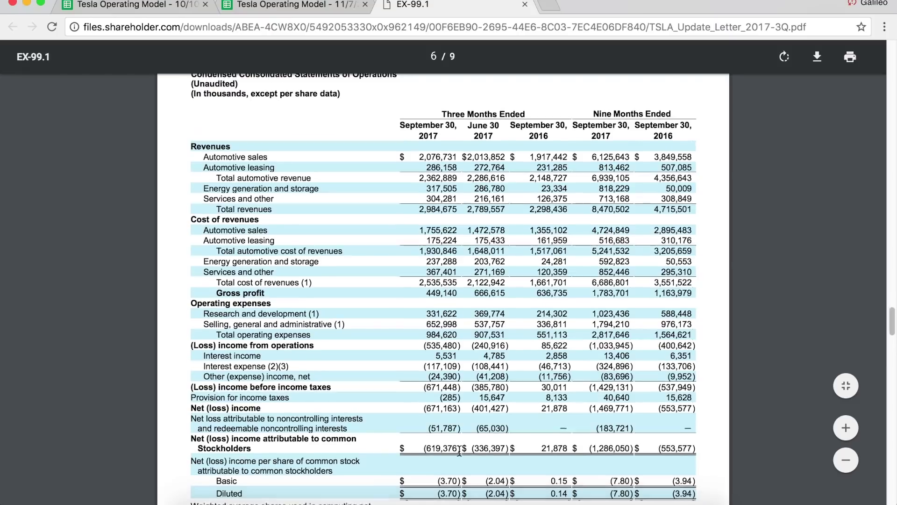
{"action": "left_click_drag", "start_coordinate": [459, 431], "coordinate": [427, 441]}
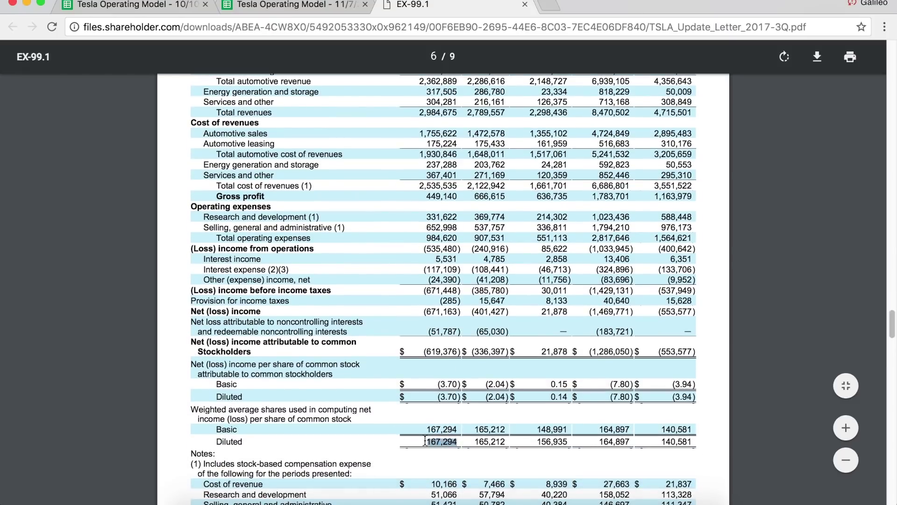
{"action": "left_click", "coordinate": [294, 5]}
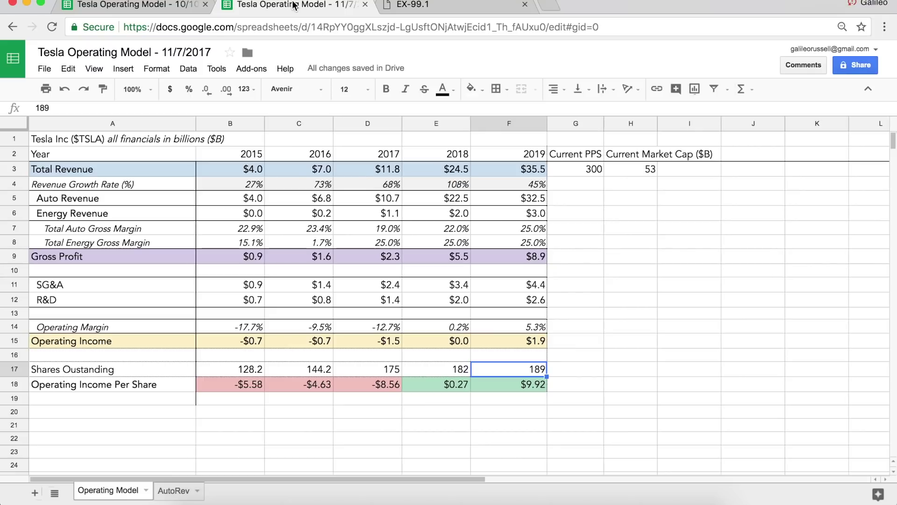
{"action": "left_click", "coordinate": [633, 174]}
{"action": "left_click", "coordinate": [590, 160]}
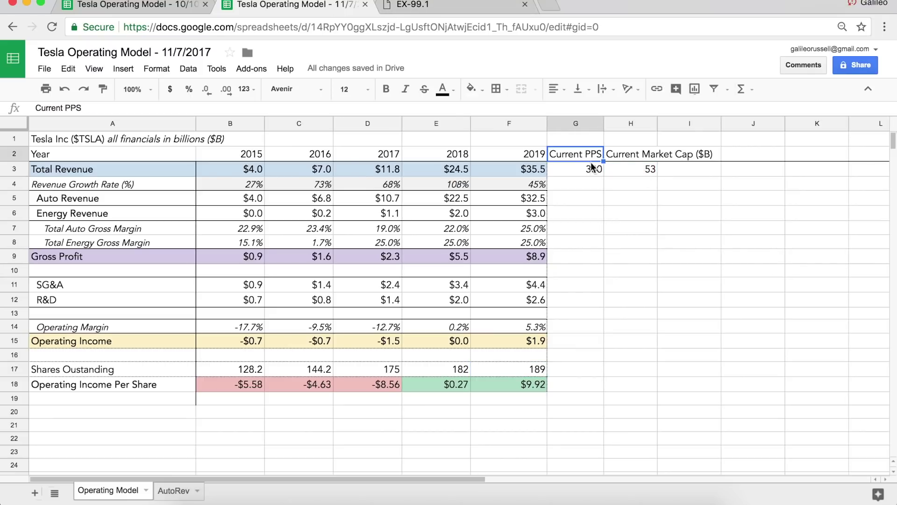
{"action": "left_click", "coordinate": [593, 165]}
{"action": "left_click", "coordinate": [641, 169]}
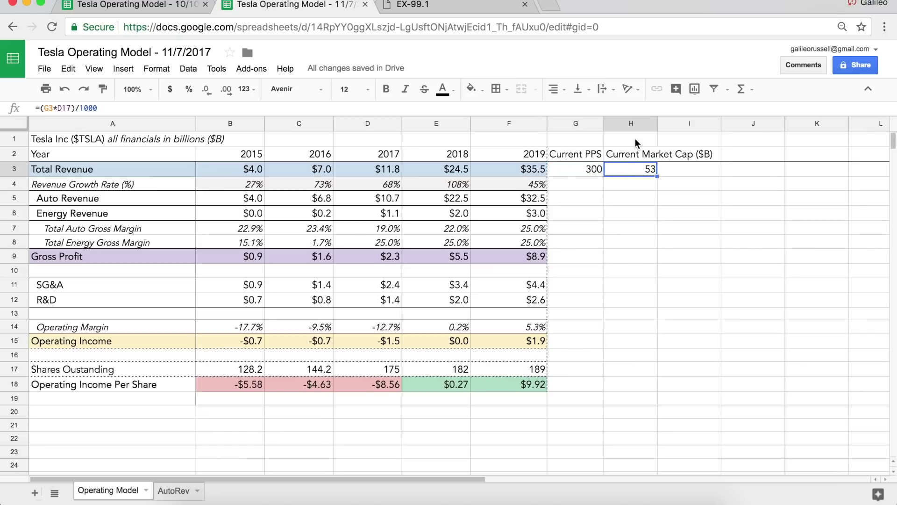
{"action": "left_click", "coordinate": [528, 342]}
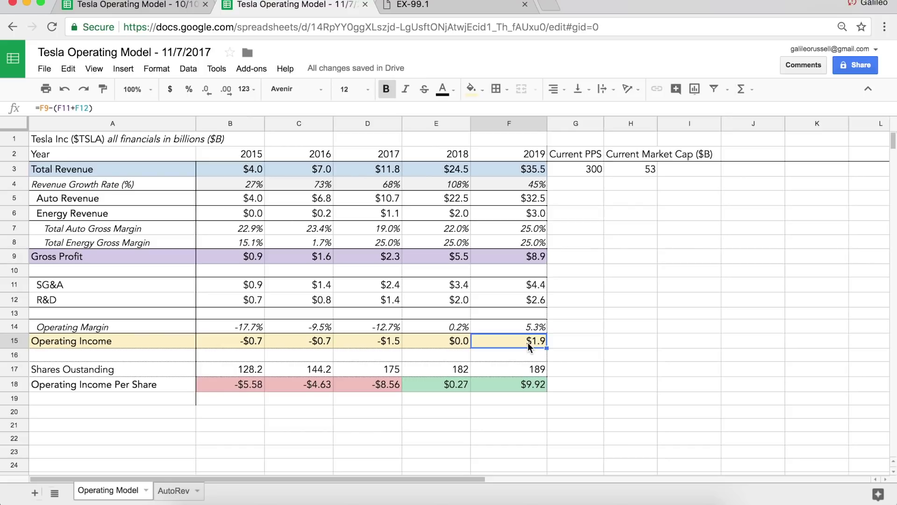
{"action": "left_click", "coordinate": [656, 500]}
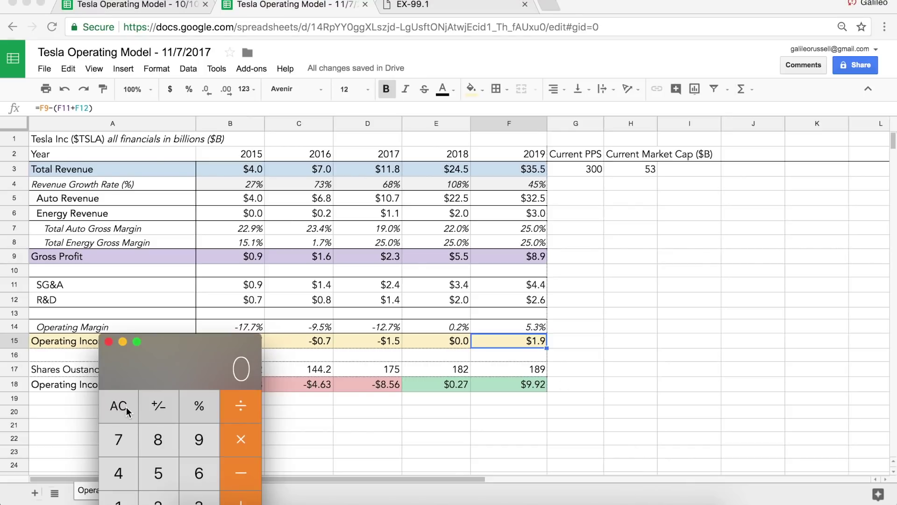
{"action": "type", "text": "53"}
{"action": "left_click", "coordinate": [127, 411]}
{"action": "type", "text": "1.9"}
{"action": "key", "text": "Return"}
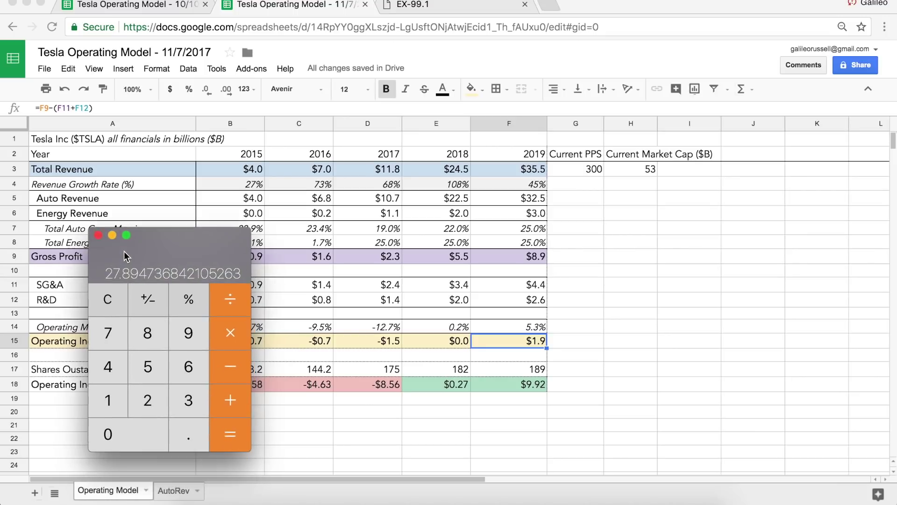
{"action": "left_click", "coordinate": [564, 341]}
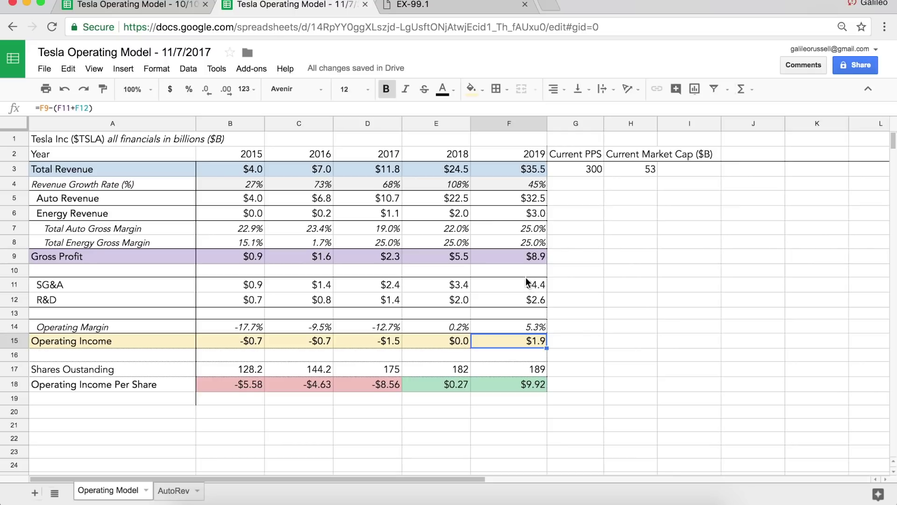
{"action": "left_click_drag", "start_coordinate": [526, 280], "coordinate": [444, 301]}
{"action": "left_click", "coordinate": [449, 299]}
{"action": "key", "text": "ctrl+c"}
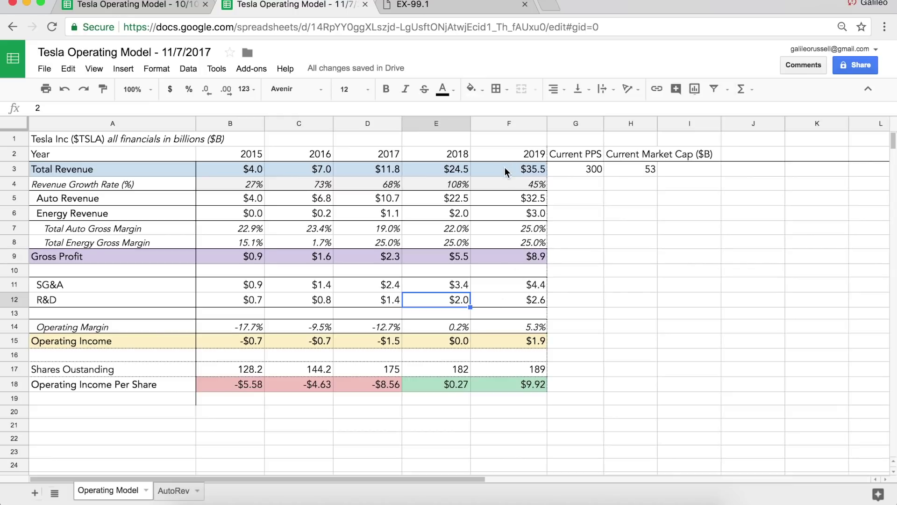
{"action": "left_click_drag", "start_coordinate": [509, 169], "coordinate": [444, 169]}
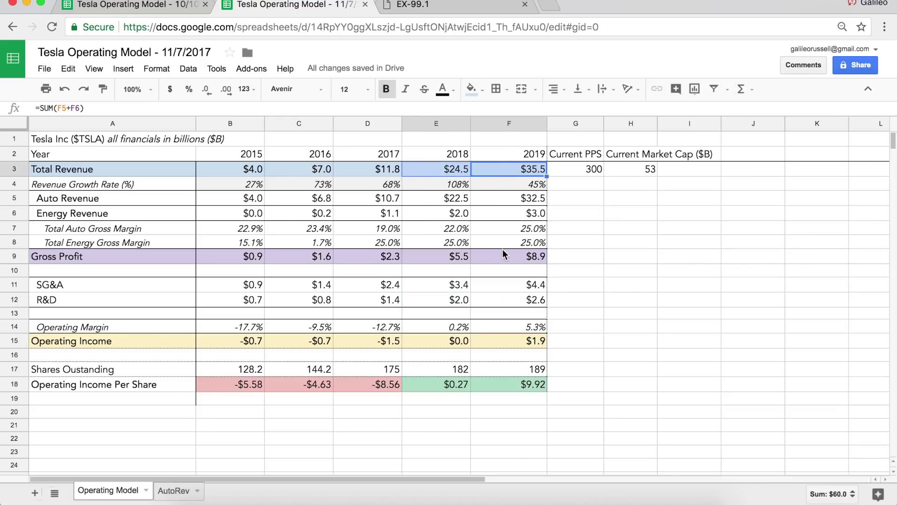
{"action": "left_click", "coordinate": [434, 170]}
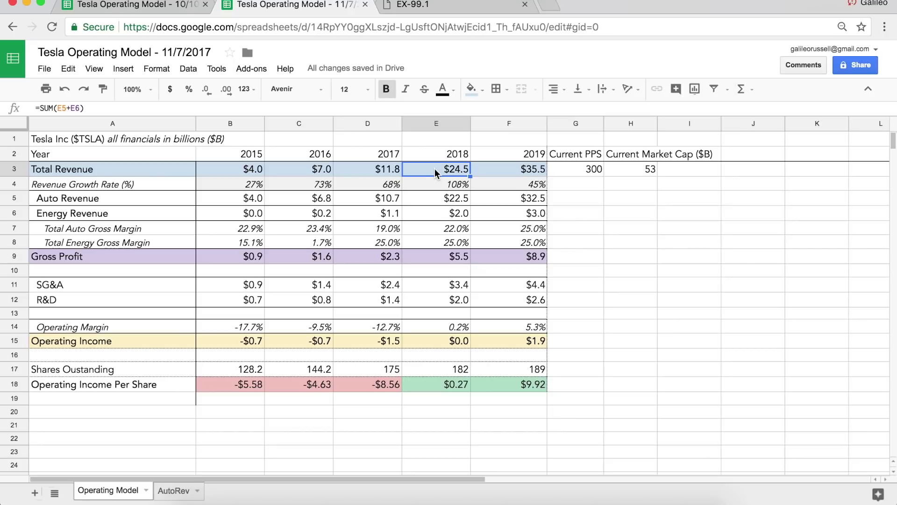
{"action": "key", "text": "Right"}
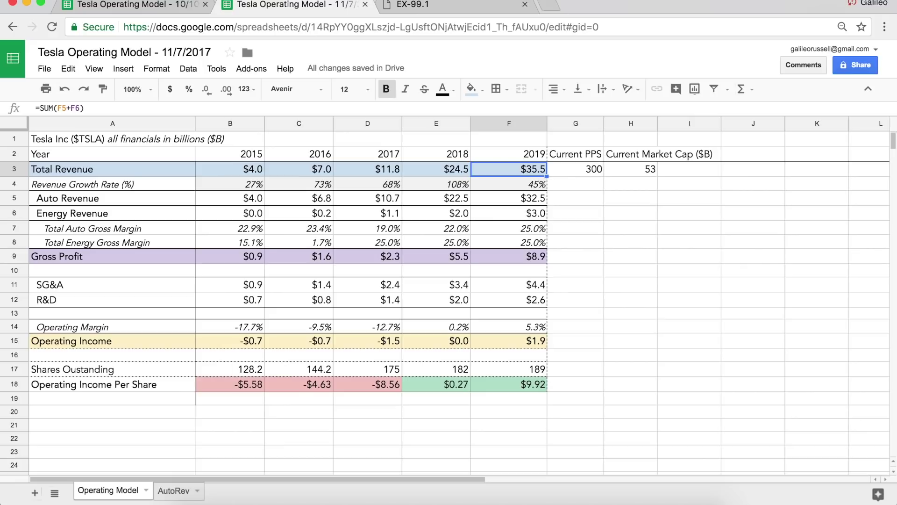
{"action": "left_click", "coordinate": [451, 392]}
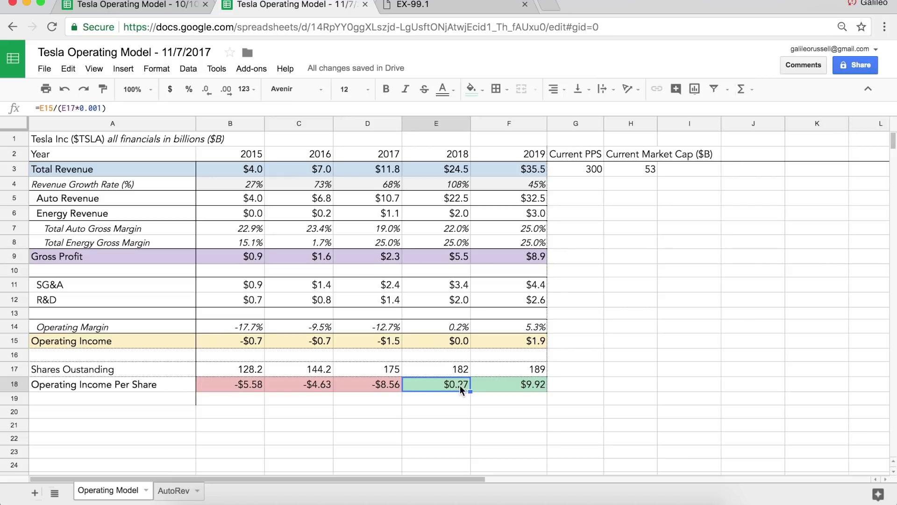
{"action": "left_click", "coordinate": [486, 397]}
{"action": "left_click_drag", "start_coordinate": [513, 399], "coordinate": [423, 376]}
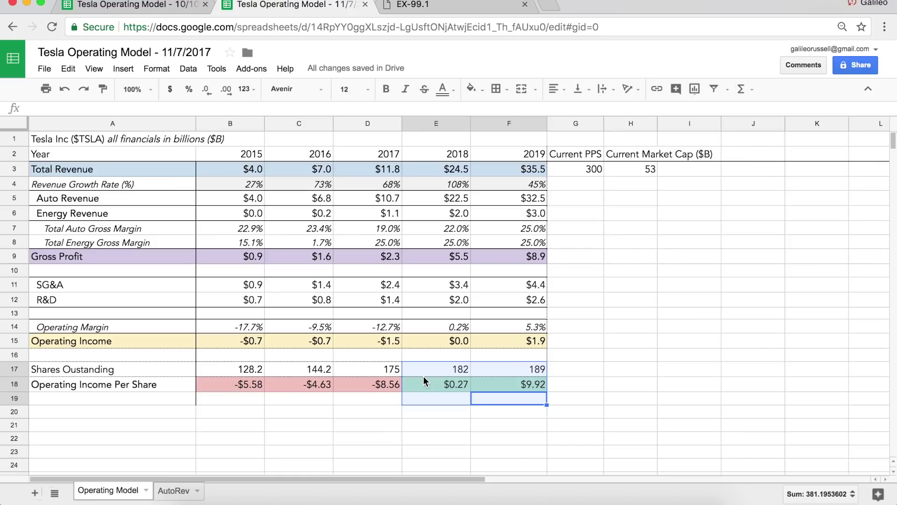
{"action": "left_click", "coordinate": [525, 243]}
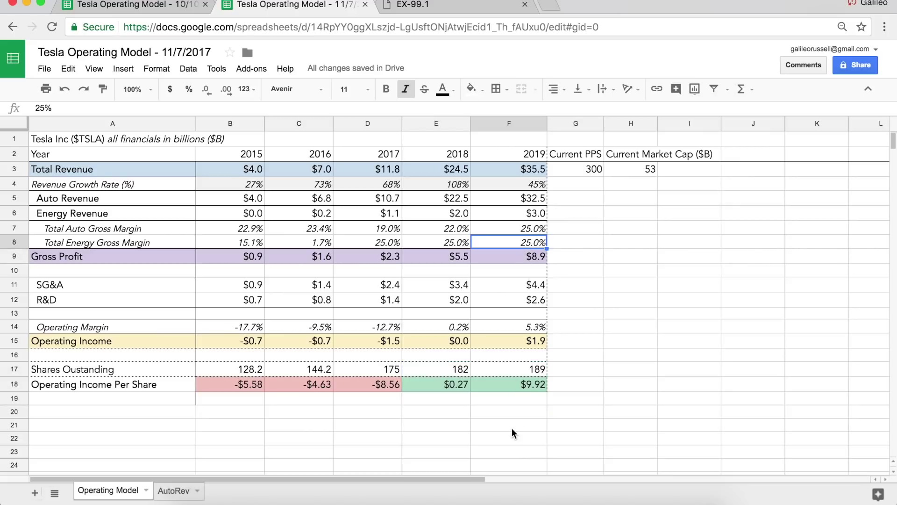
{"action": "left_click", "coordinate": [509, 341]}
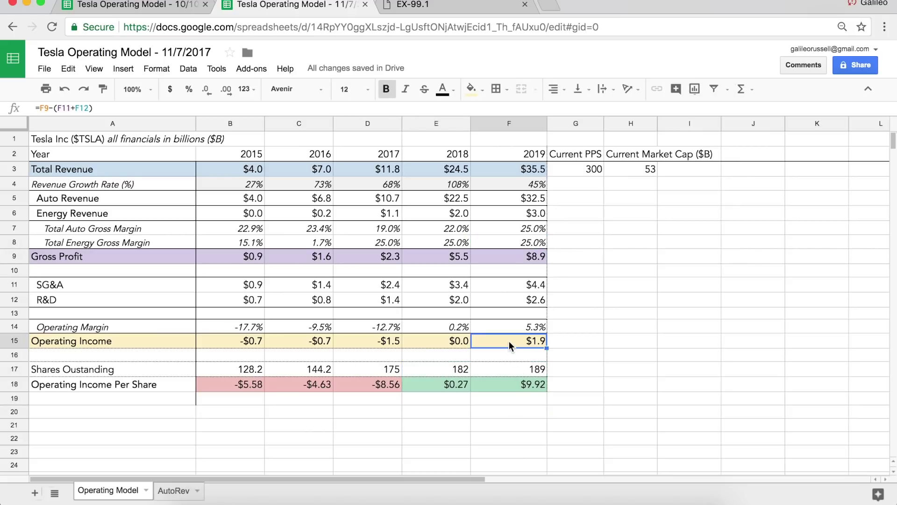